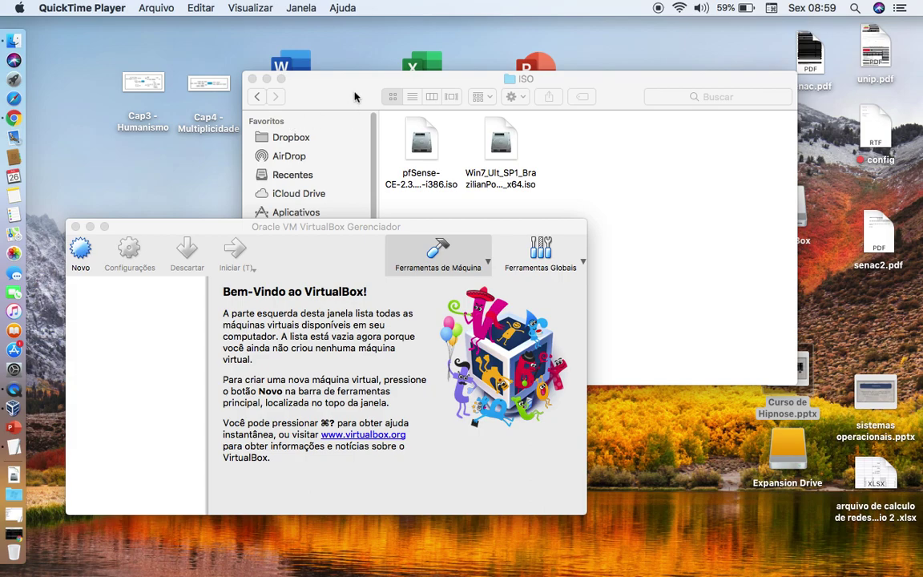
{"action": "left_click", "coordinate": [217, 238]}
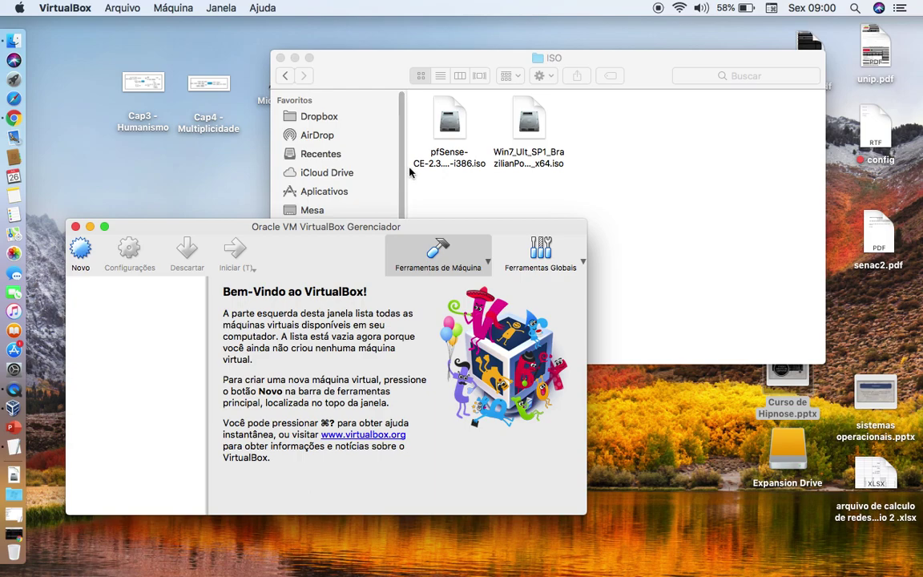
{"action": "left_click", "coordinate": [451, 122]}
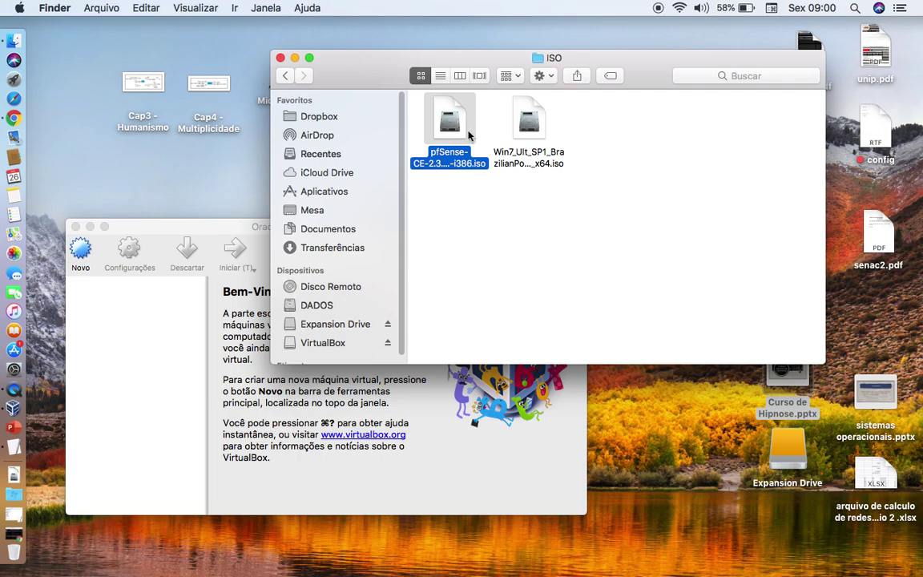
{"action": "left_click", "coordinate": [527, 160]}
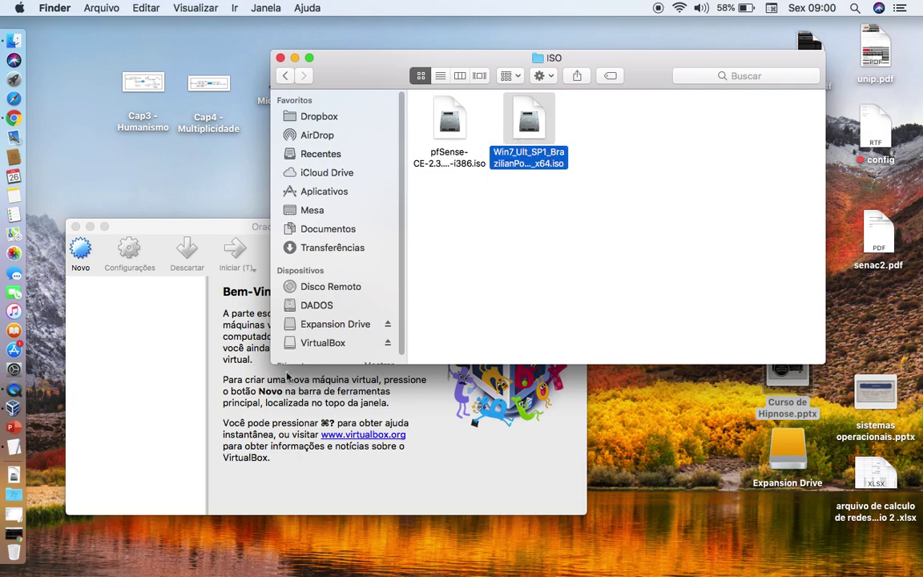
{"action": "left_click", "coordinate": [121, 355]}
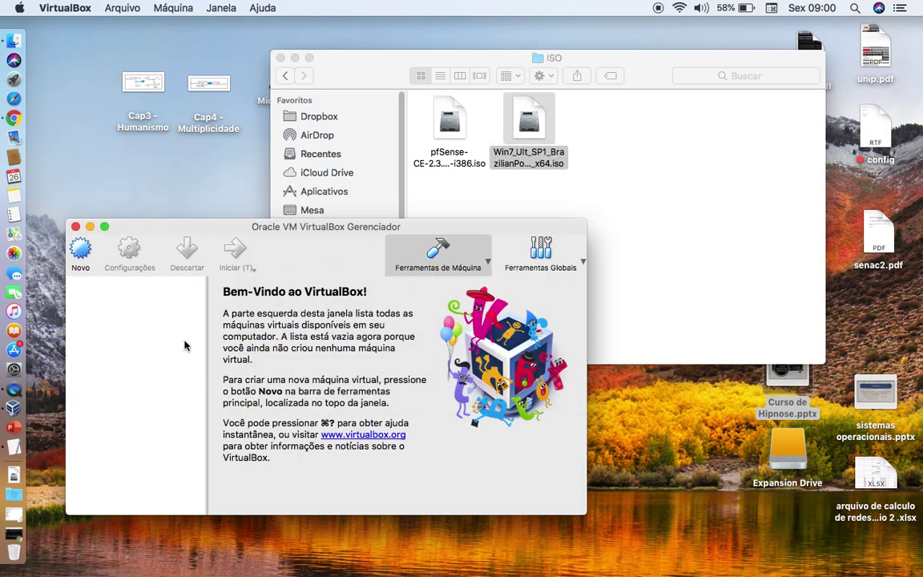
- Start a new virtual machine named "PFSENSE firewall" with type BSD and version FreeBSD (32-bit)
{"action": "left_click", "coordinate": [81, 249]}
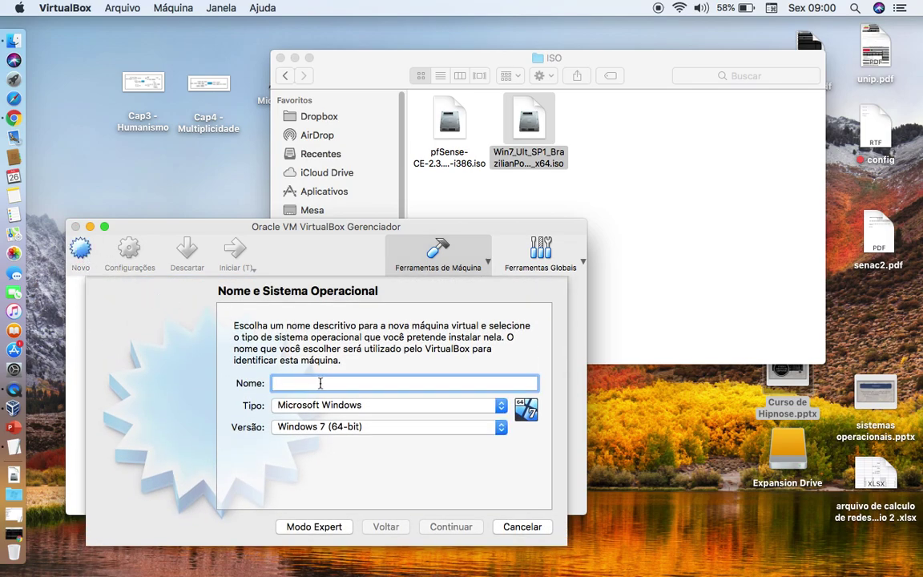
{"action": "type", "text": "PFSENSE"}
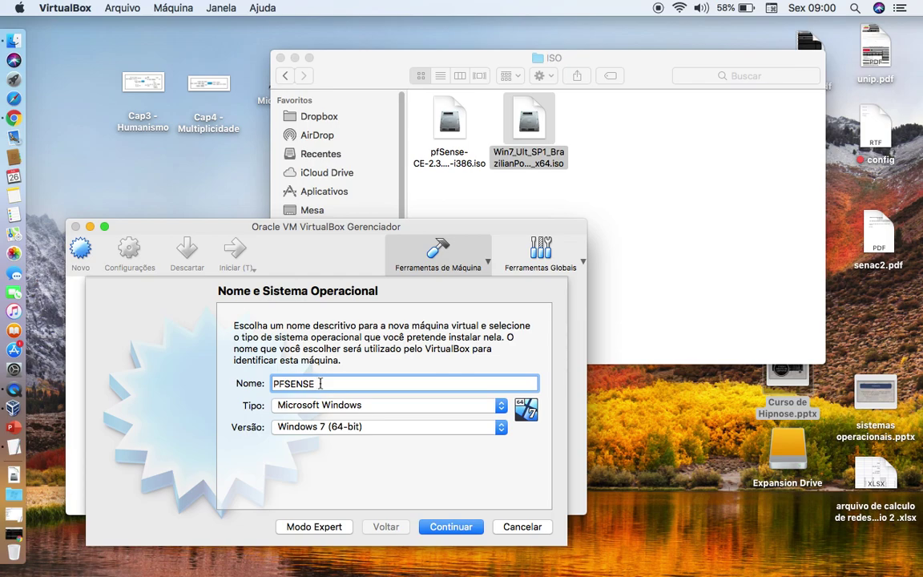
{"action": "type", "text": " firewall"}
{"action": "left_click", "coordinate": [324, 407]}
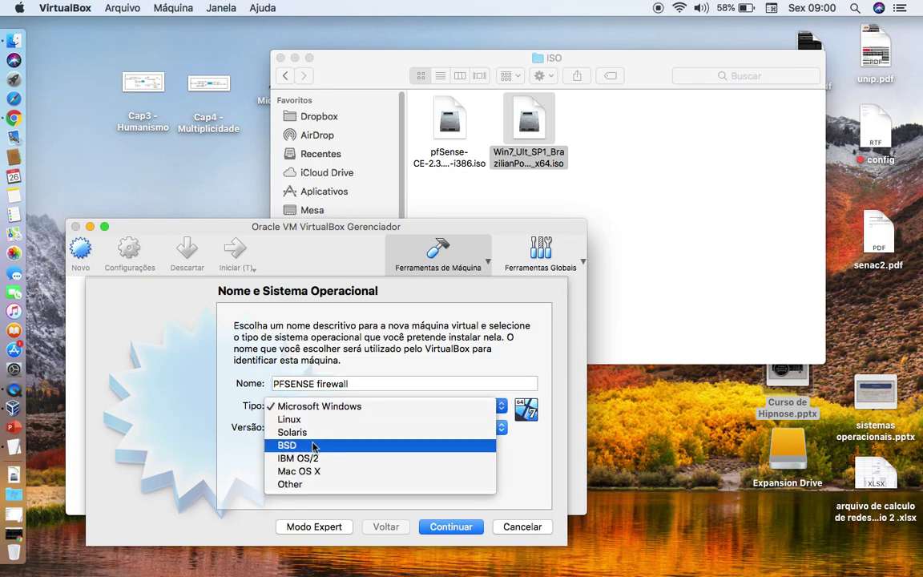
{"action": "left_click", "coordinate": [289, 445]}
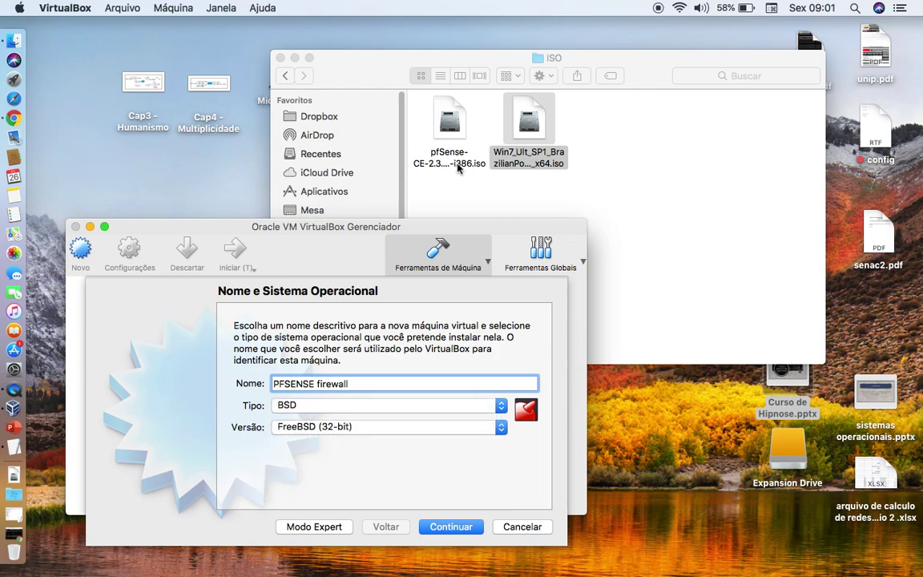
{"action": "left_click", "coordinate": [451, 528]}
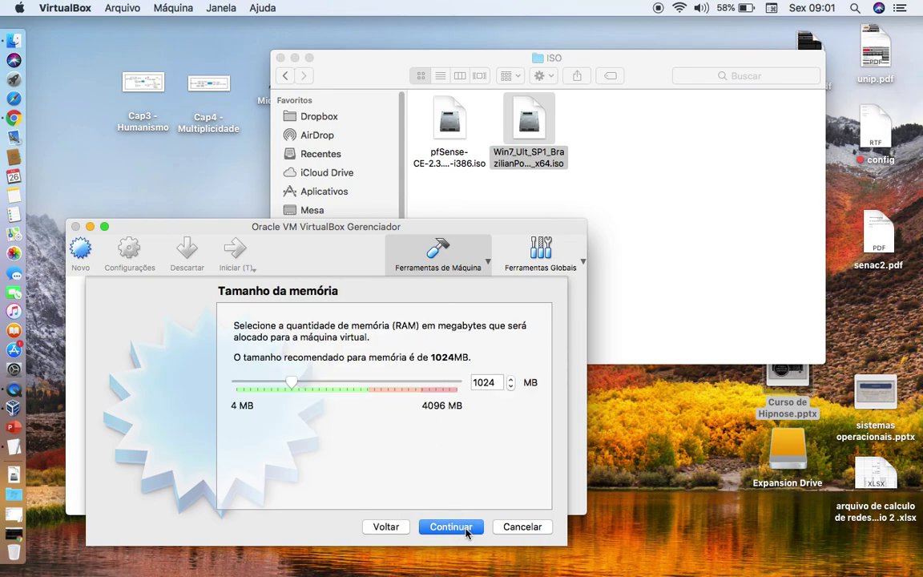
- Accept 1024 MB of memory and choose a new dynamically allocated VDI hard disk for the machine
{"action": "left_click", "coordinate": [451, 528]}
{"action": "left_click", "coordinate": [456, 526]}
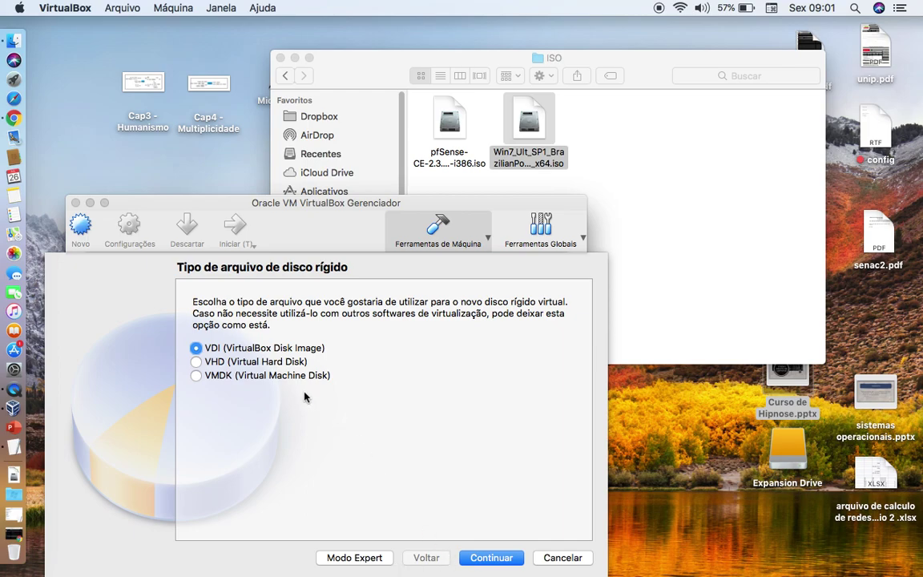
{"action": "left_click", "coordinate": [488, 561]}
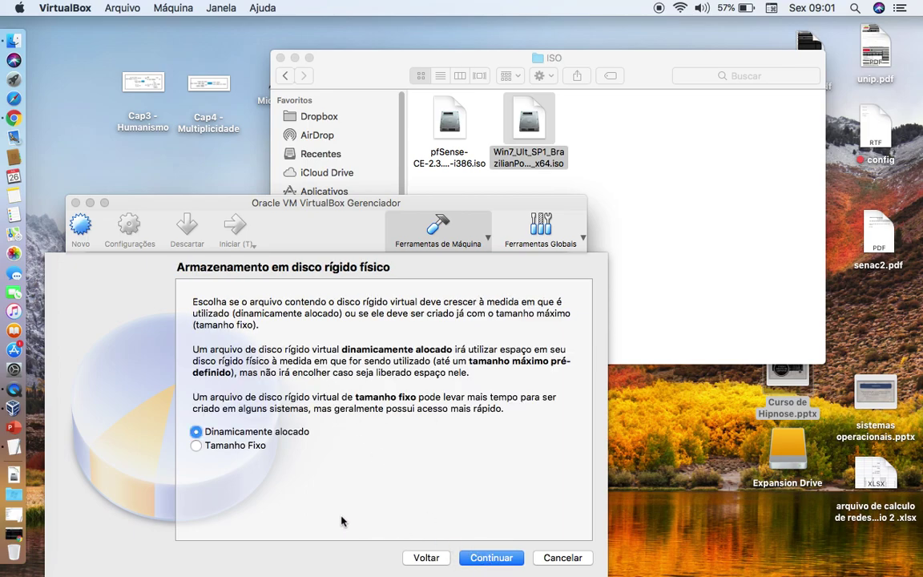
{"action": "left_click", "coordinate": [481, 556]}
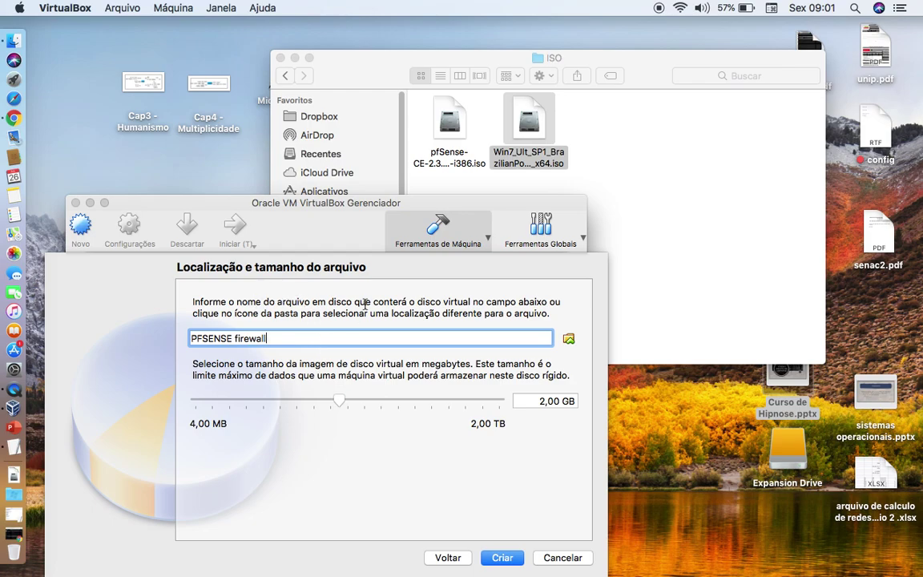
- Browse to the DADOS volume as the save location for the virtual disk file
{"action": "left_click", "coordinate": [569, 338]}
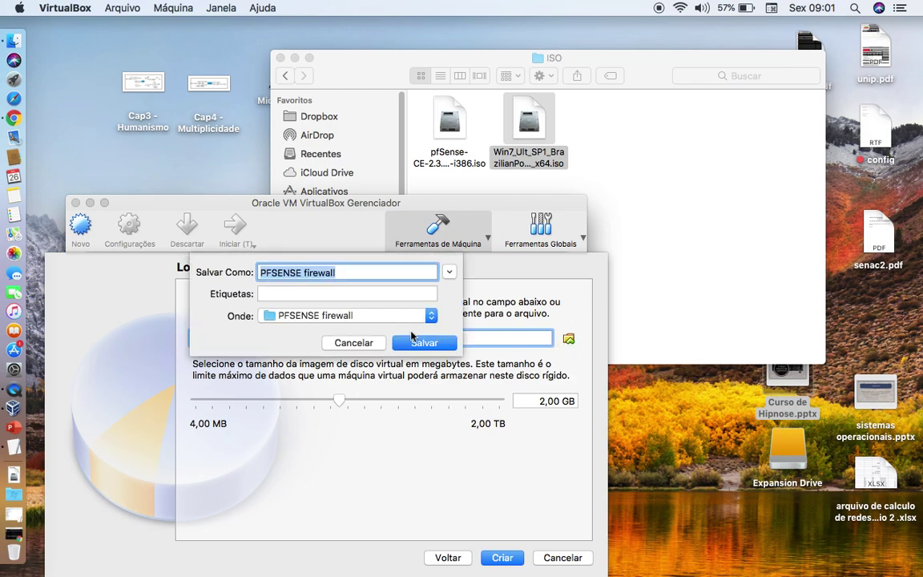
{"action": "left_click", "coordinate": [325, 316]}
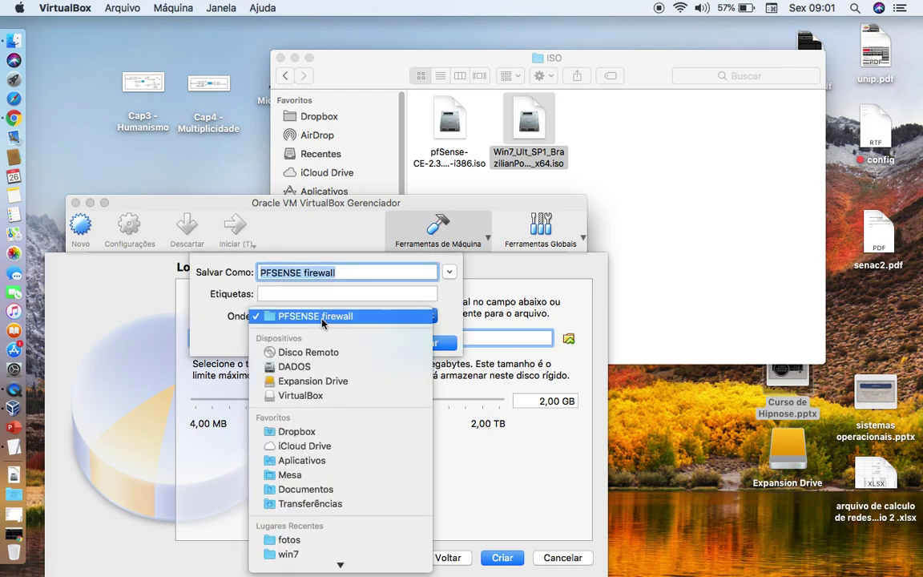
{"action": "left_click", "coordinate": [324, 319]}
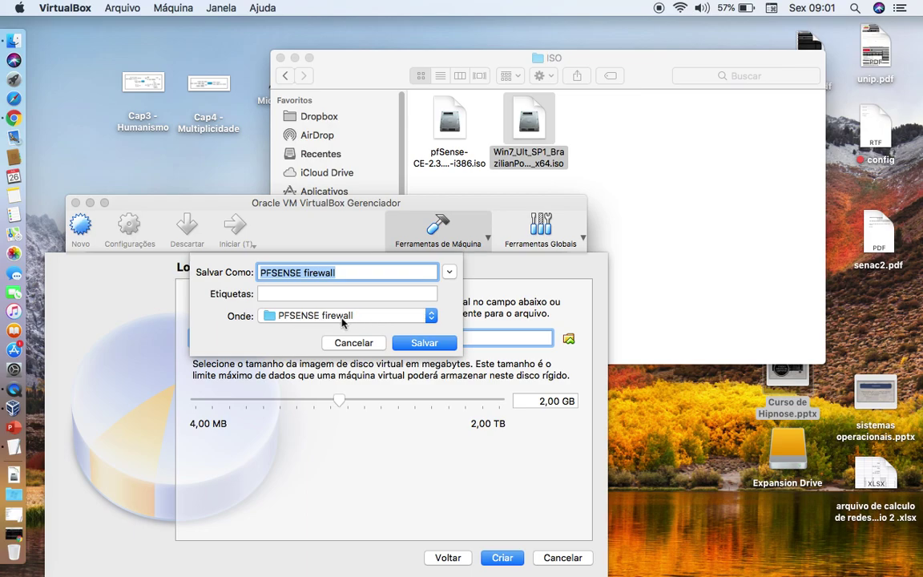
{"action": "left_click", "coordinate": [449, 271]}
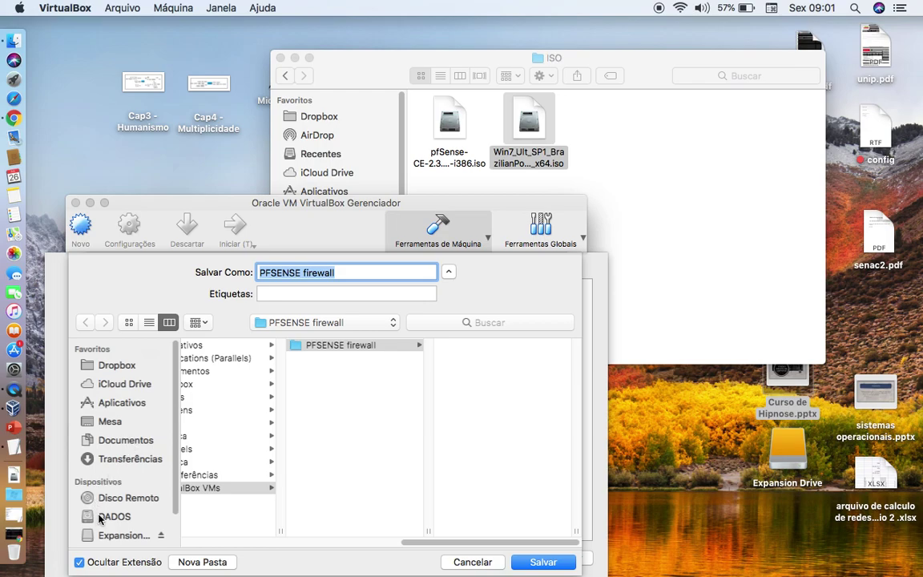
{"action": "left_click", "coordinate": [117, 517]}
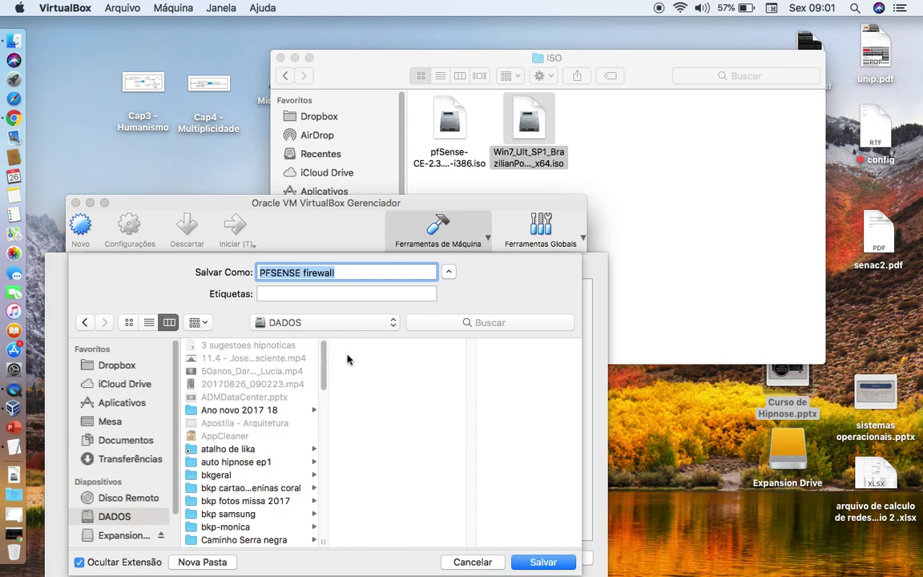
- Add a folder named "repositorio do virtualbox" on DADOS and create the 2,00 GB virtual disk in it
{"action": "left_click", "coordinate": [201, 561]}
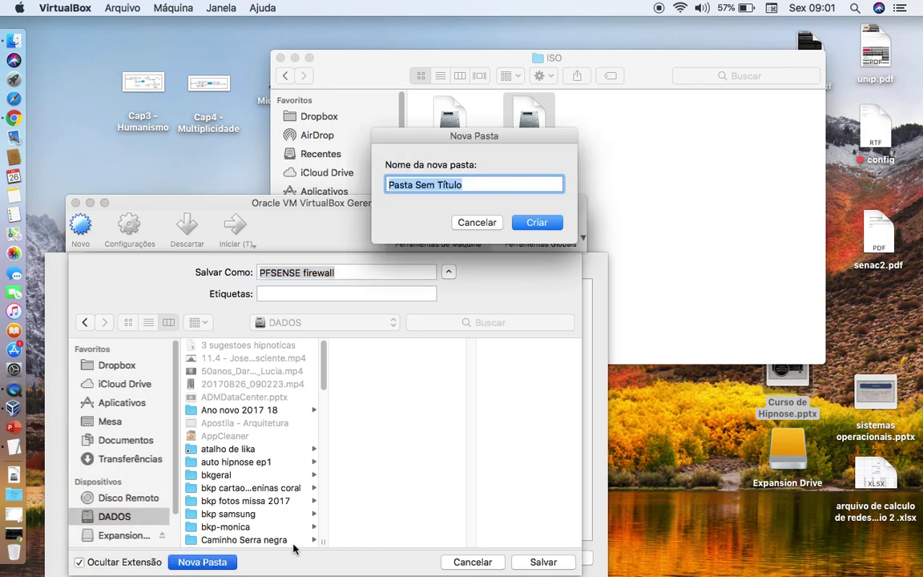
{"action": "type", "text": "repositorio"}
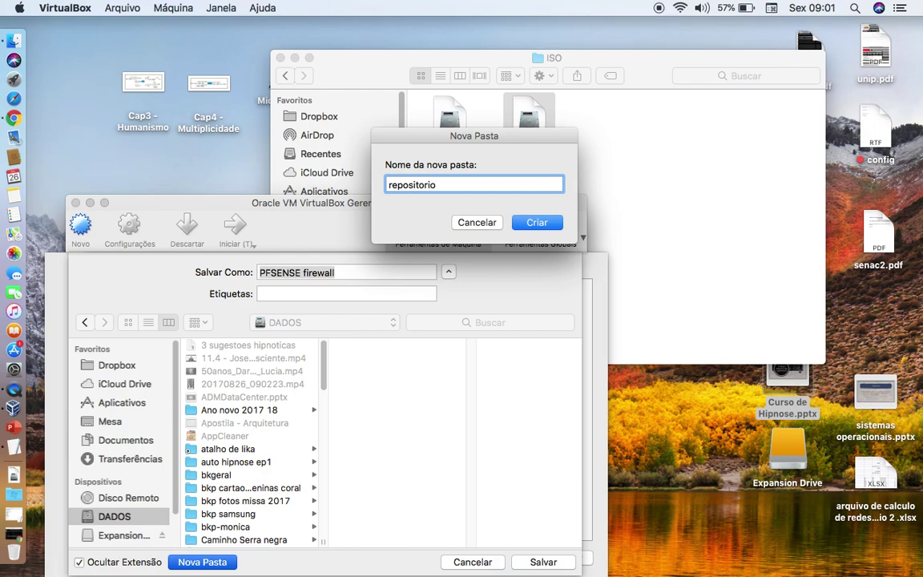
{"action": "type", "text": " do virtualbox"}
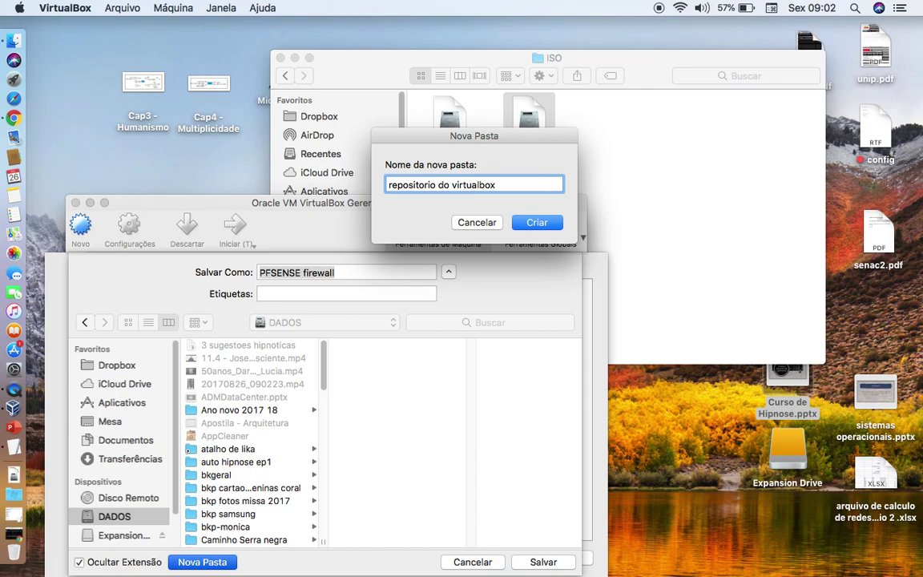
{"action": "left_click", "coordinate": [529, 224]}
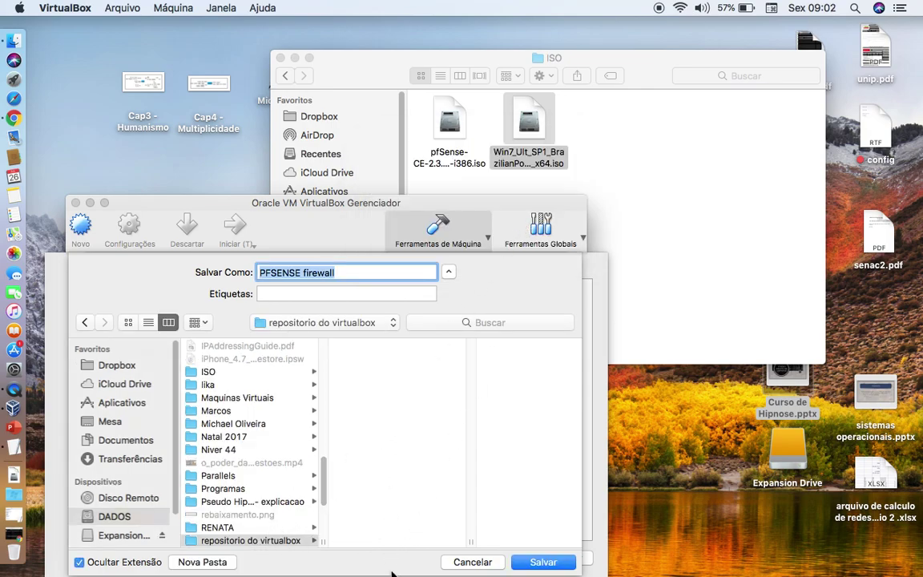
{"action": "left_click", "coordinate": [527, 564]}
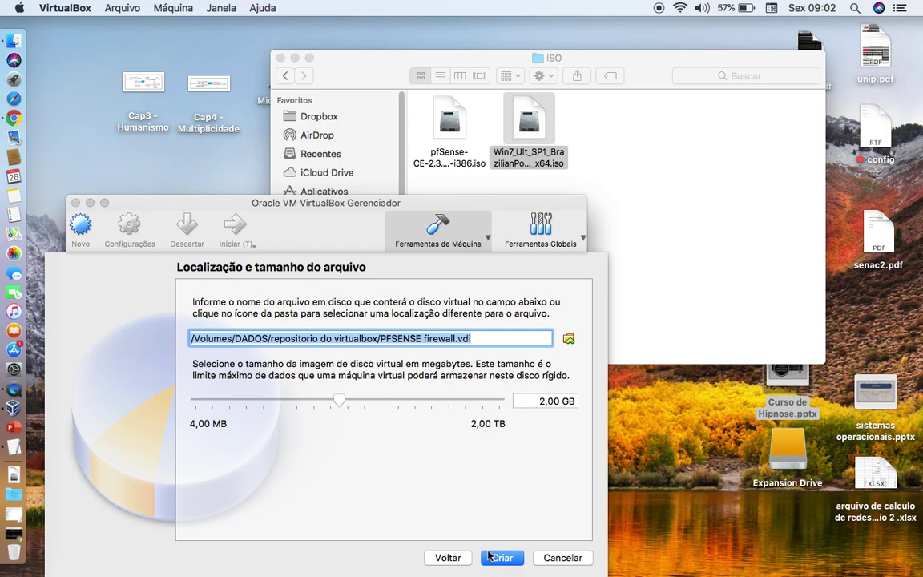
{"action": "left_click", "coordinate": [496, 558]}
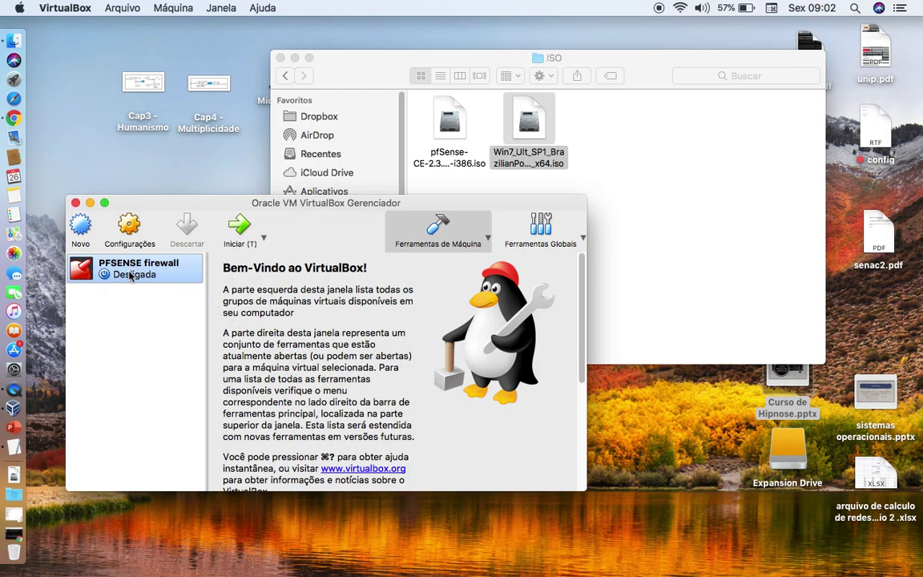
- In the PFSENSE firewall machine's network settings, connect Adaptador 1 through "Placa em modo Bridge"
{"action": "left_click", "coordinate": [128, 226]}
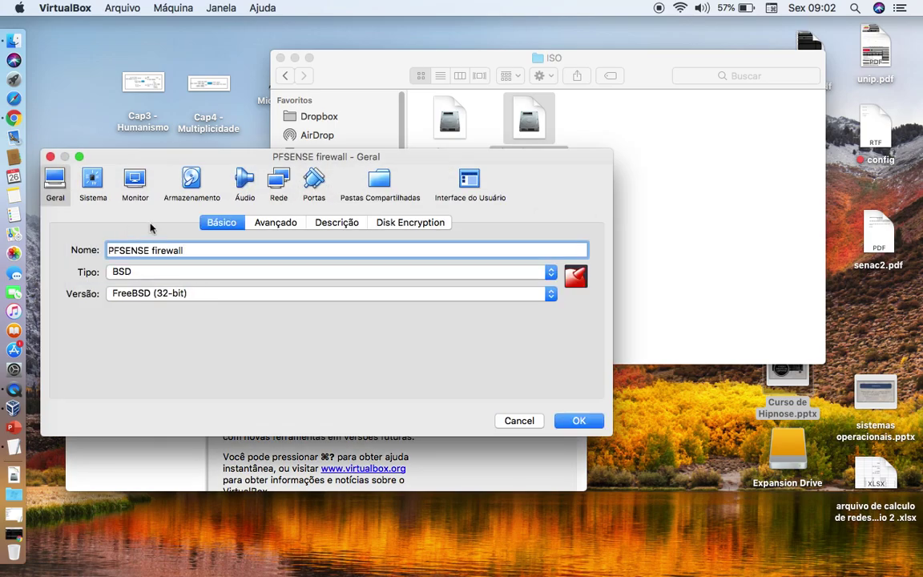
{"action": "left_click_drag", "start_coordinate": [172, 157], "coordinate": [292, 182]}
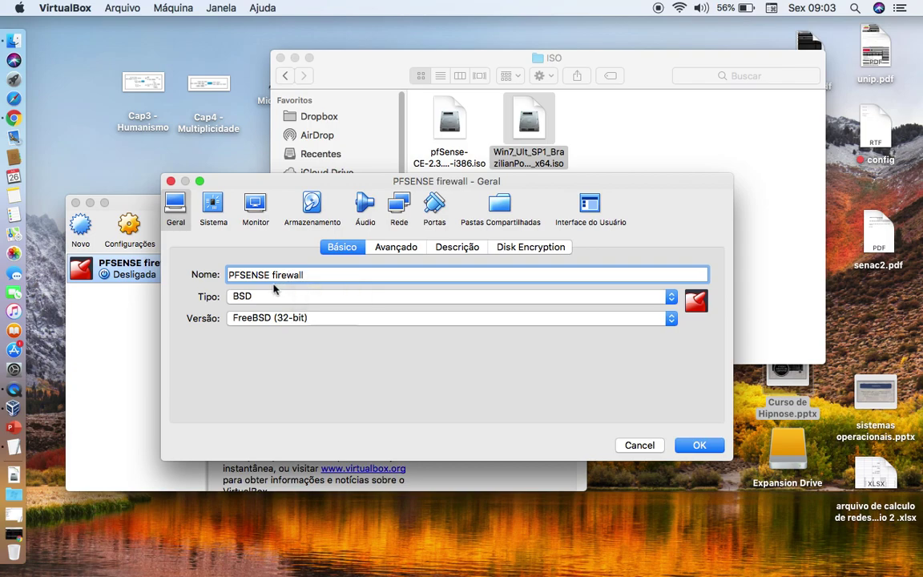
{"action": "left_click", "coordinate": [399, 207]}
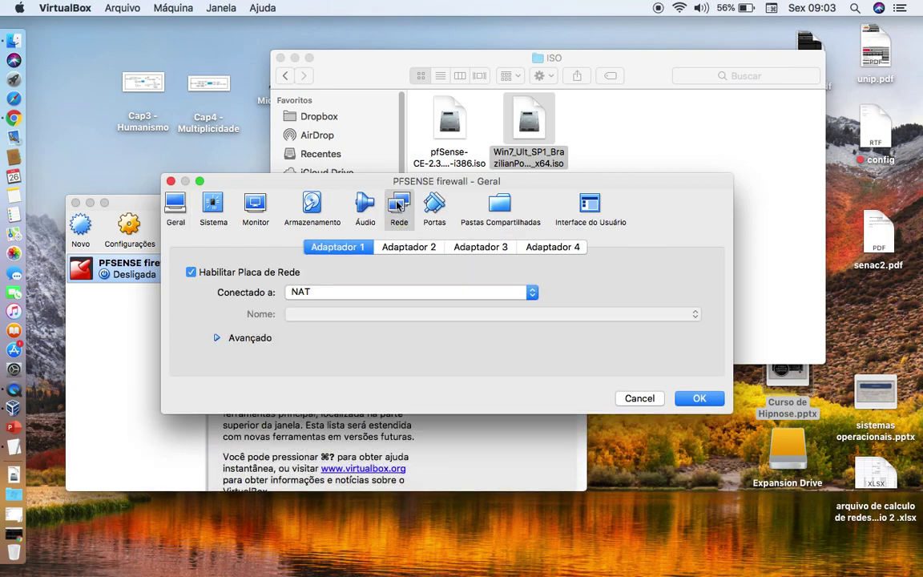
{"action": "left_click", "coordinate": [301, 293]}
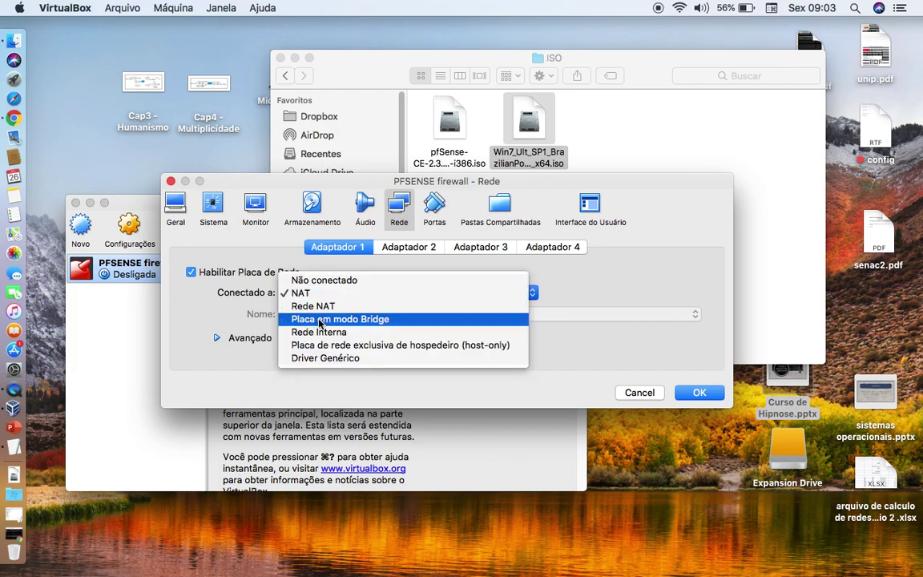
{"action": "left_click", "coordinate": [320, 322]}
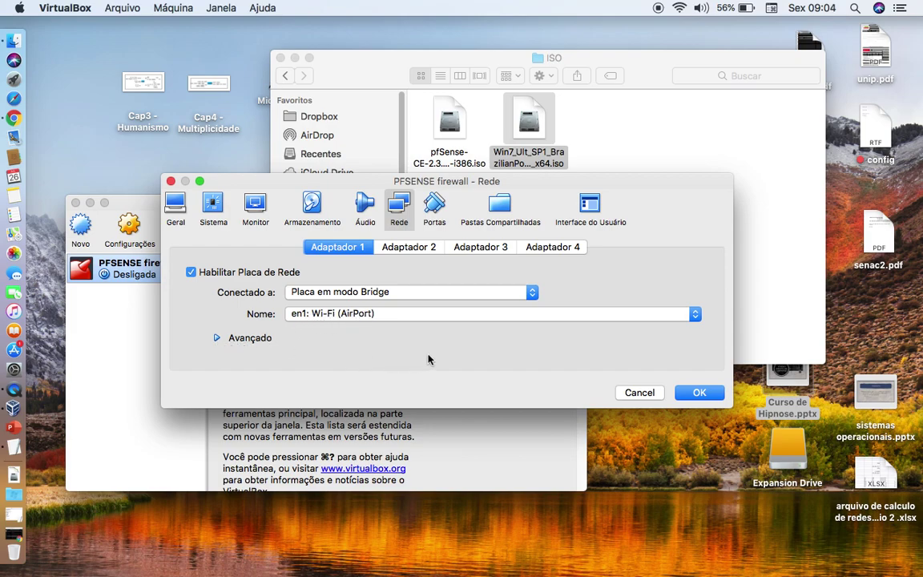
- Enable Adaptador 2, connect it to "Rede Interna", and save the machine's settings
{"action": "left_click", "coordinate": [417, 247]}
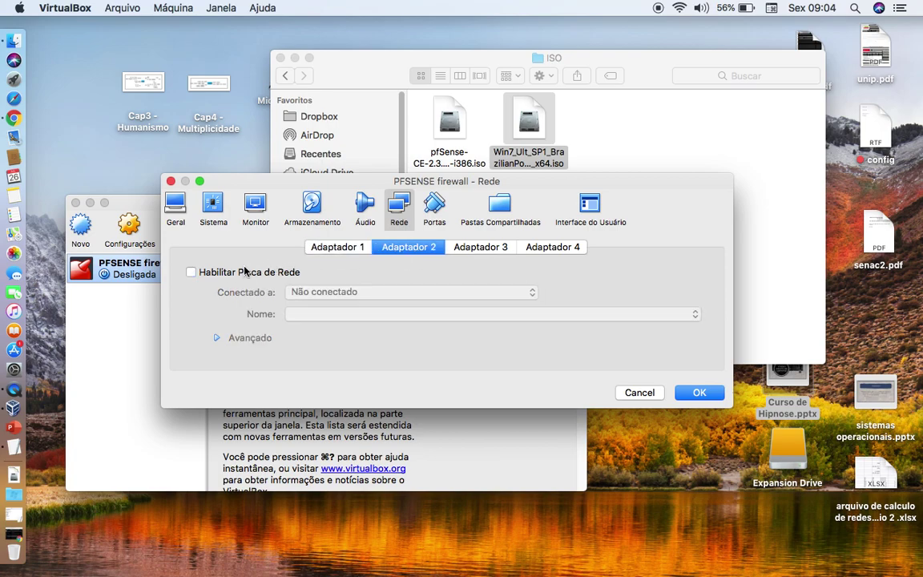
{"action": "left_click", "coordinate": [191, 272]}
{"action": "left_click", "coordinate": [319, 293]}
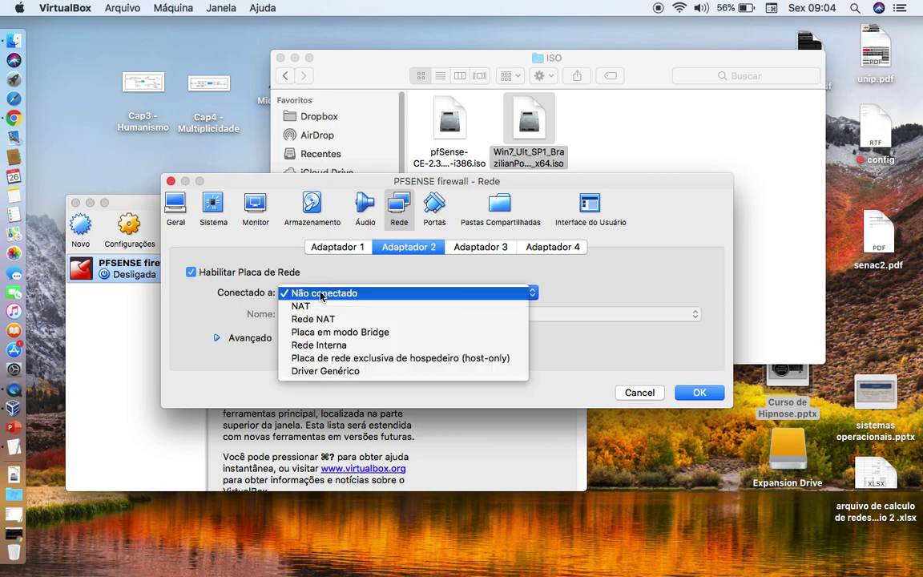
{"action": "left_click", "coordinate": [318, 345]}
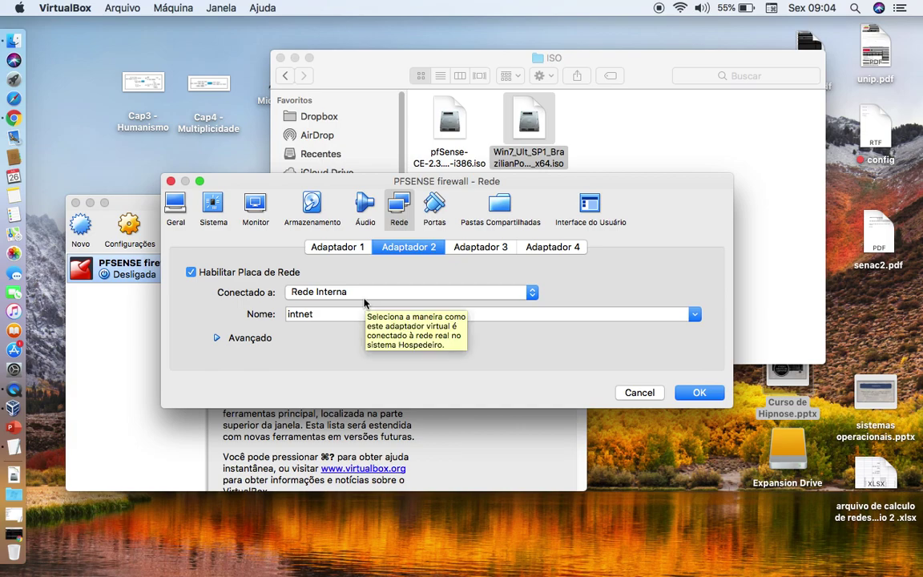
{"action": "left_click", "coordinate": [684, 390]}
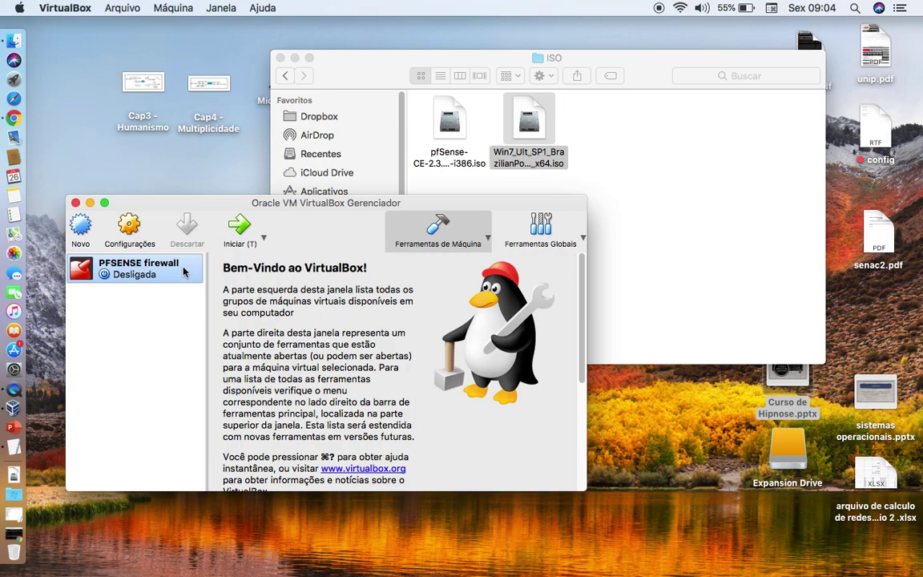
- Load the pfSense-CE ISO from the ISO folder on DADOS into the PFSENSE firewall machine's empty optical drive and save the settings
{"action": "left_click", "coordinate": [131, 227]}
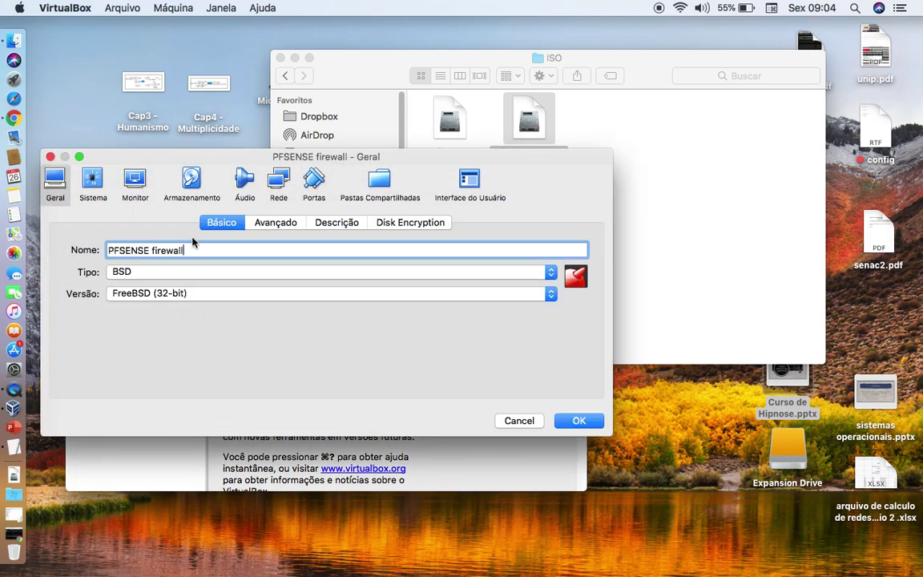
{"action": "left_click", "coordinate": [191, 180]}
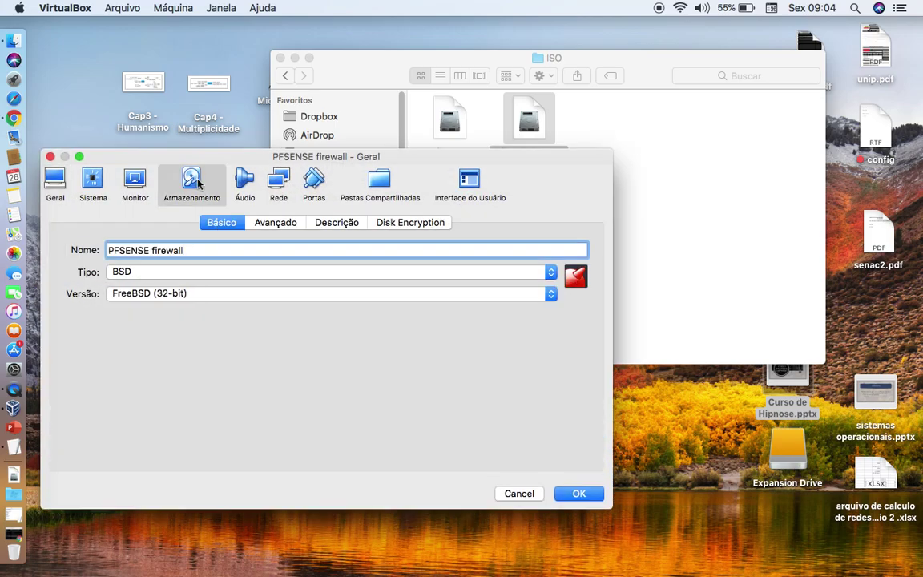
{"action": "left_click", "coordinate": [94, 278]}
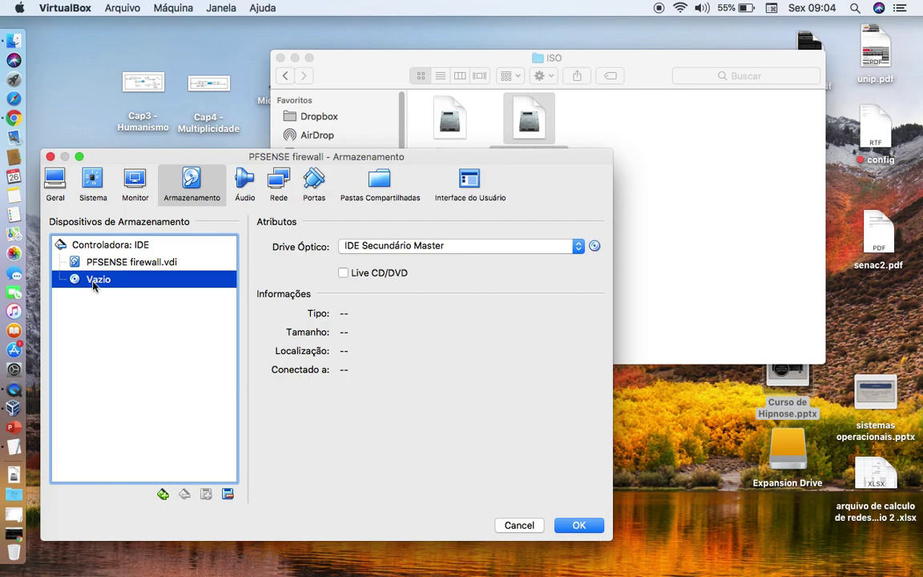
{"action": "left_click", "coordinate": [594, 246]}
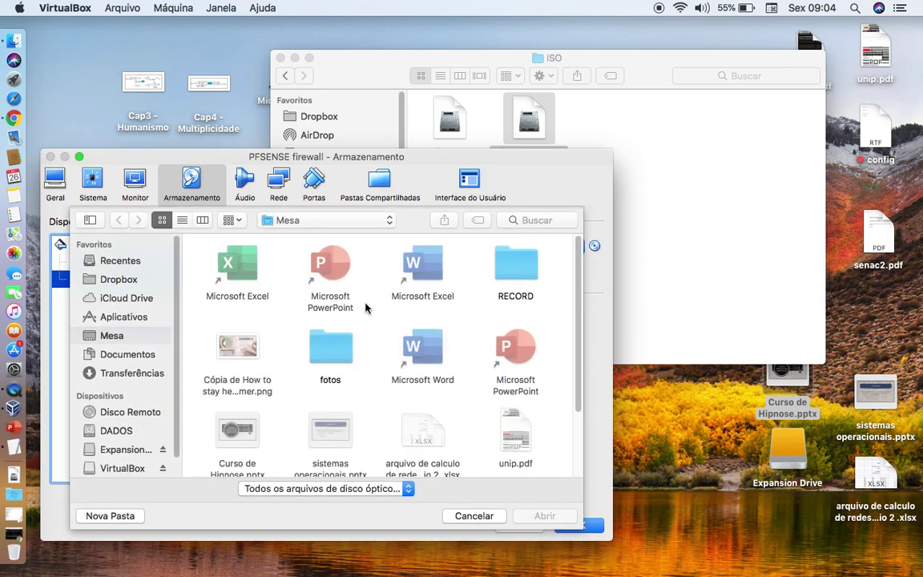
{"action": "left_click", "coordinate": [119, 432]}
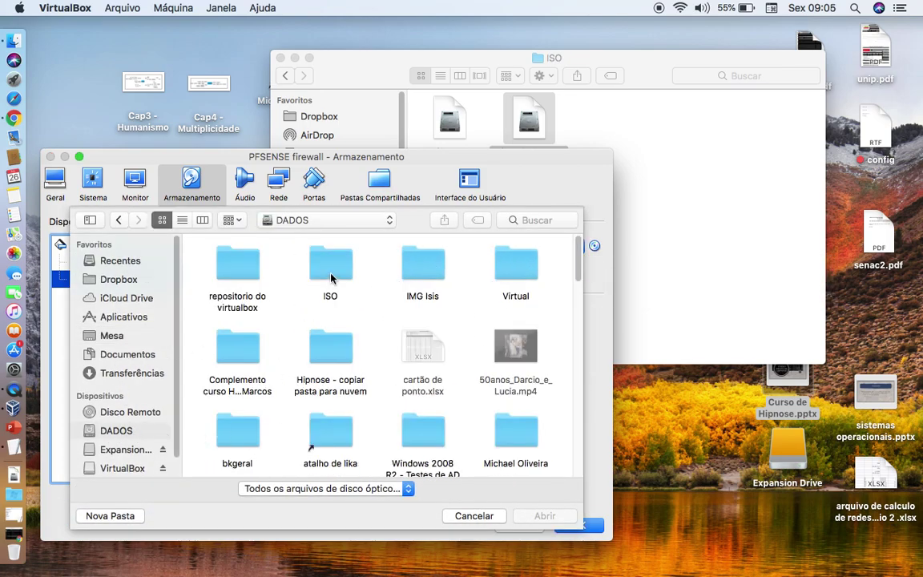
{"action": "double_click", "coordinate": [331, 257]}
{"action": "double_click", "coordinate": [306, 269]}
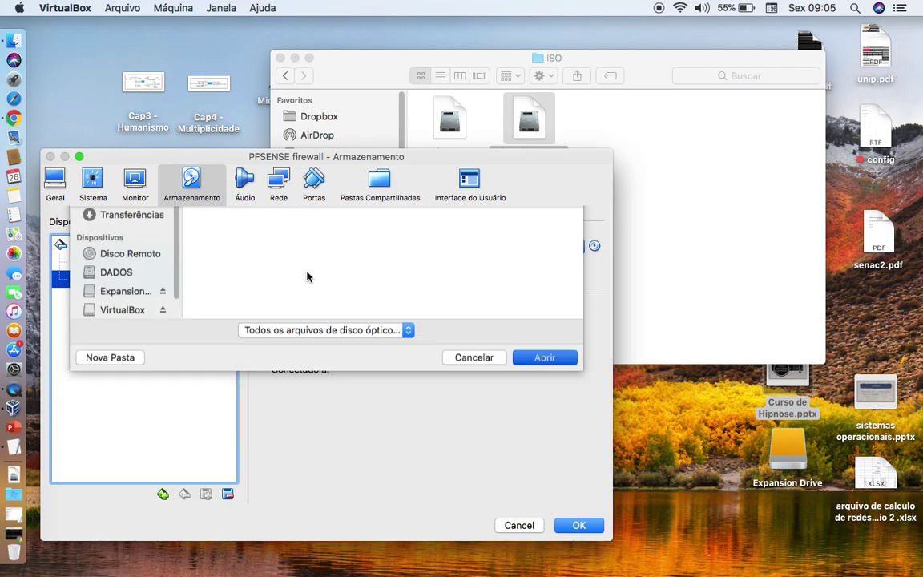
{"action": "left_click", "coordinate": [572, 525]}
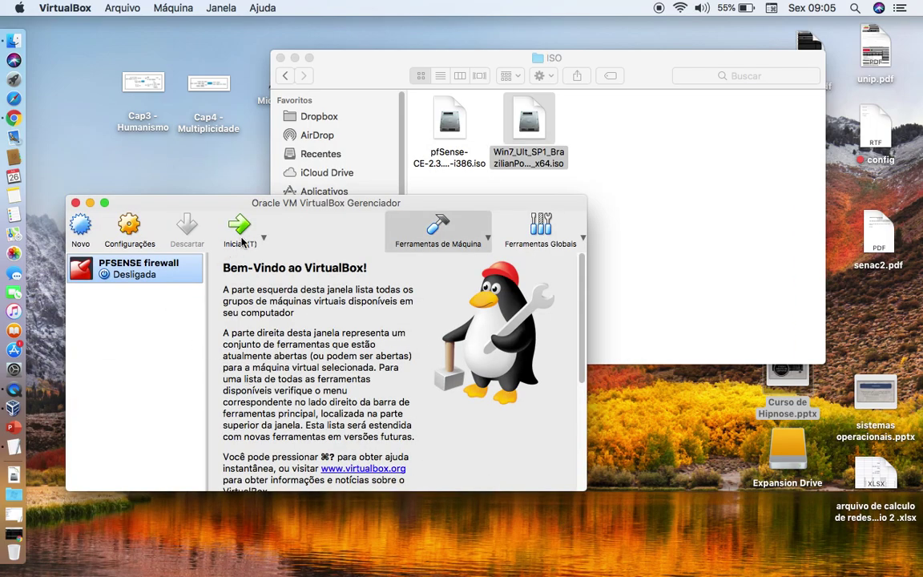
- Start the PFSENSE firewall virtual machine and boot pfSense with Boot Multi User
{"action": "left_click", "coordinate": [247, 224]}
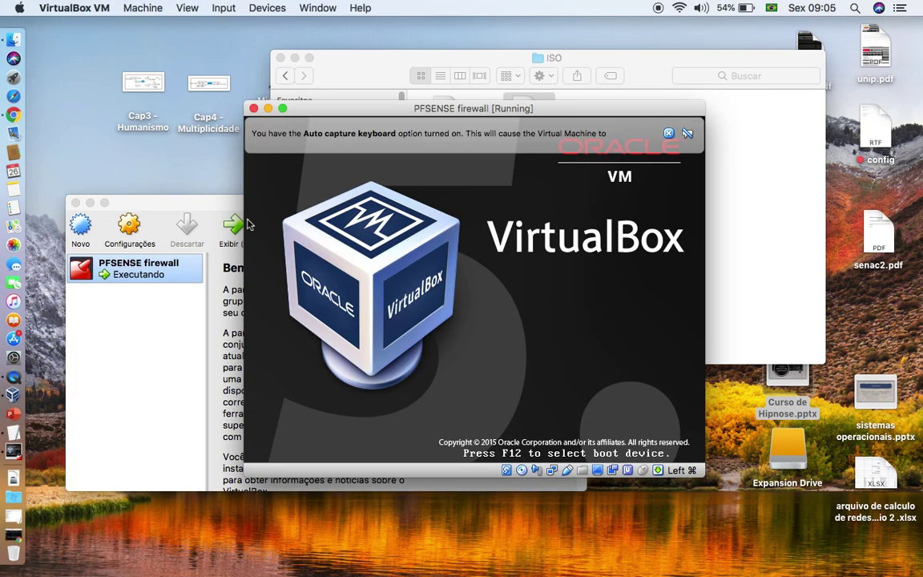
{"action": "left_click", "coordinate": [727, 133]}
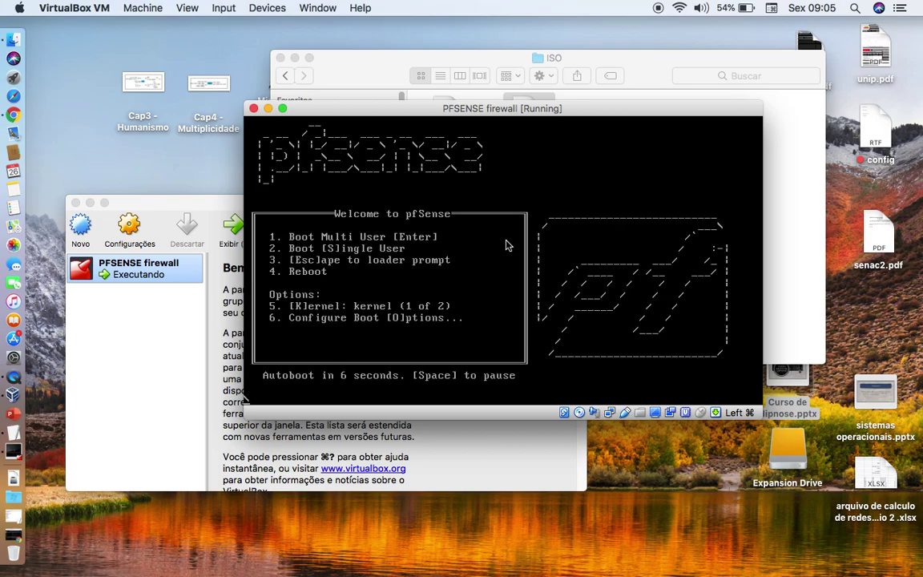
{"action": "key", "text": "Return"}
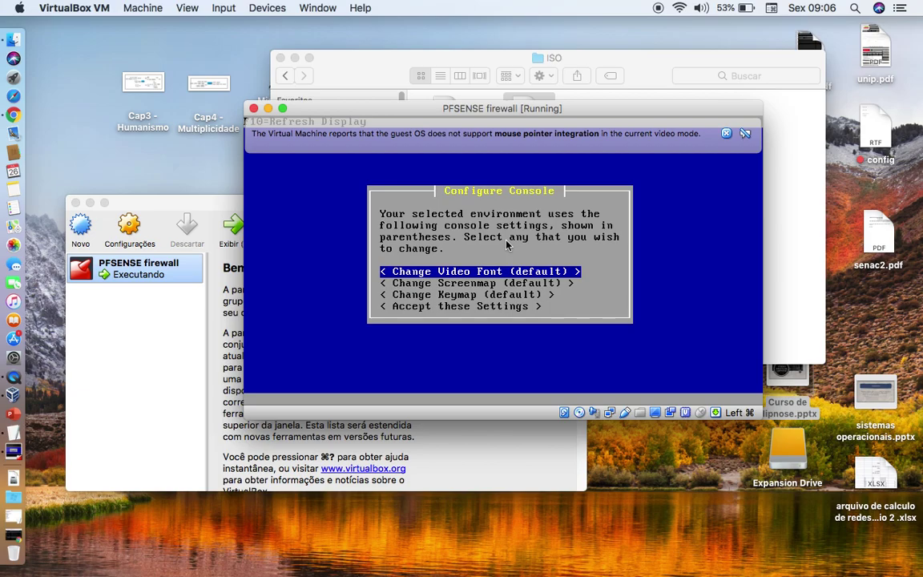
- Accept the default console settings in the pfSense installer
{"action": "key", "text": "Down"}
{"action": "key", "text": "Down"}
{"action": "key", "text": "Down"}
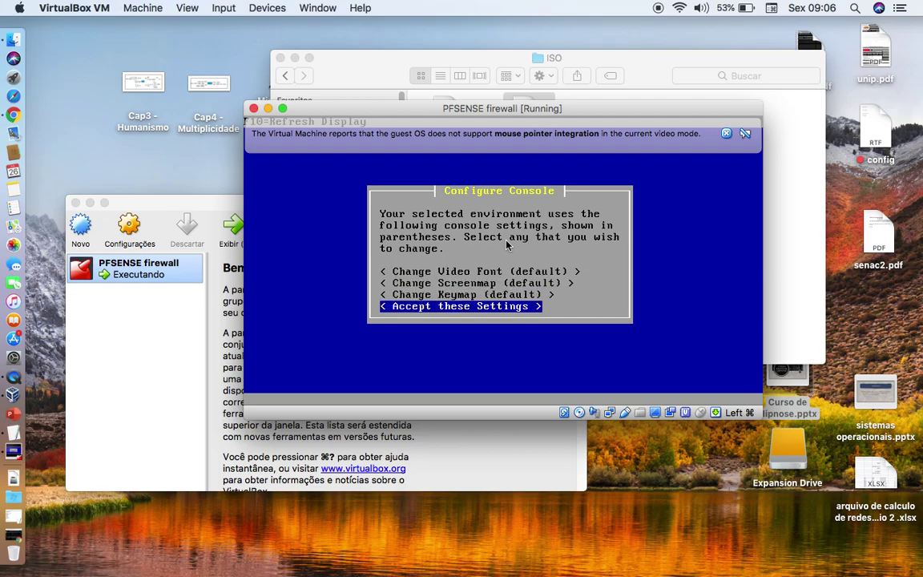
{"action": "key", "text": "Return"}
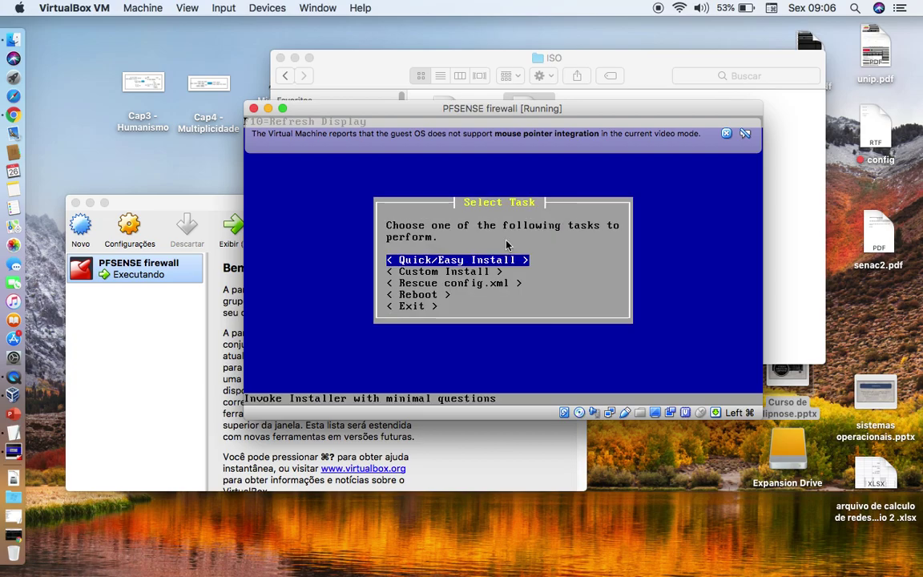
- Run the Quick/Easy Install, agree to the disk erase and swap size prompts, and install the Standard Kernel
{"action": "key", "text": "Return"}
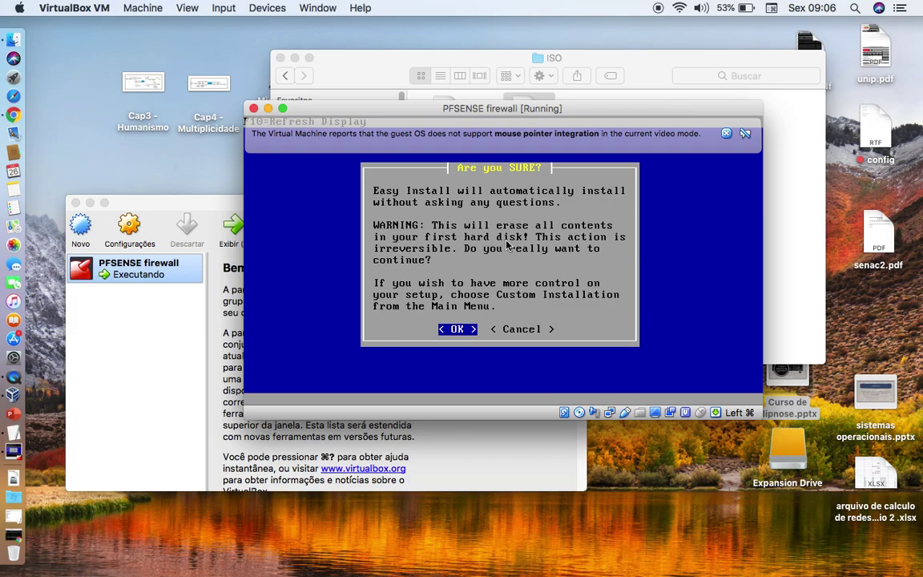
{"action": "key", "text": "Return"}
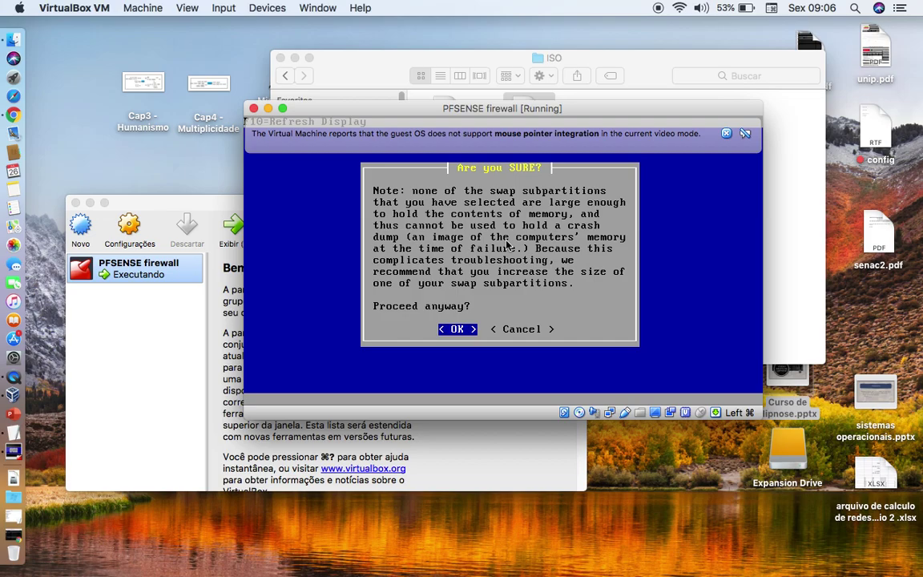
{"action": "key", "text": "Return"}
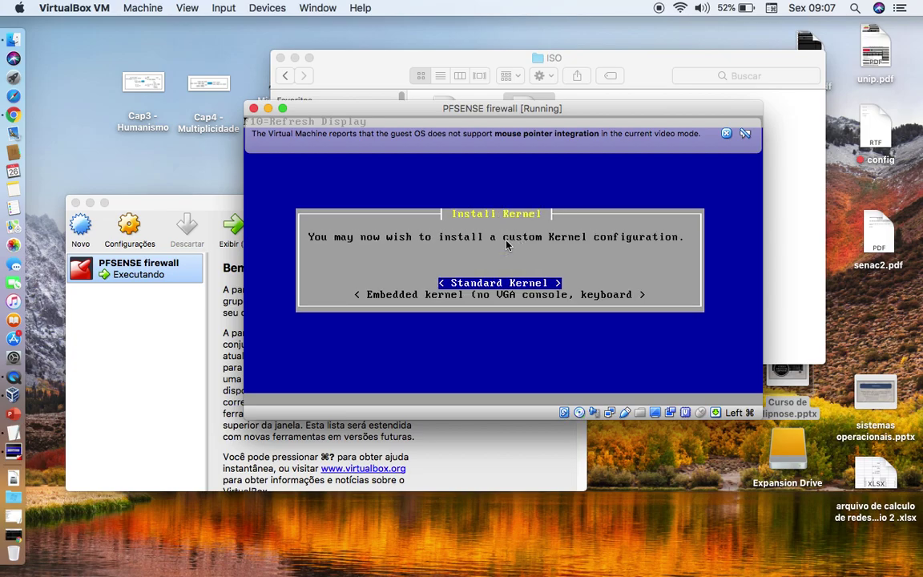
{"action": "key", "text": "Return"}
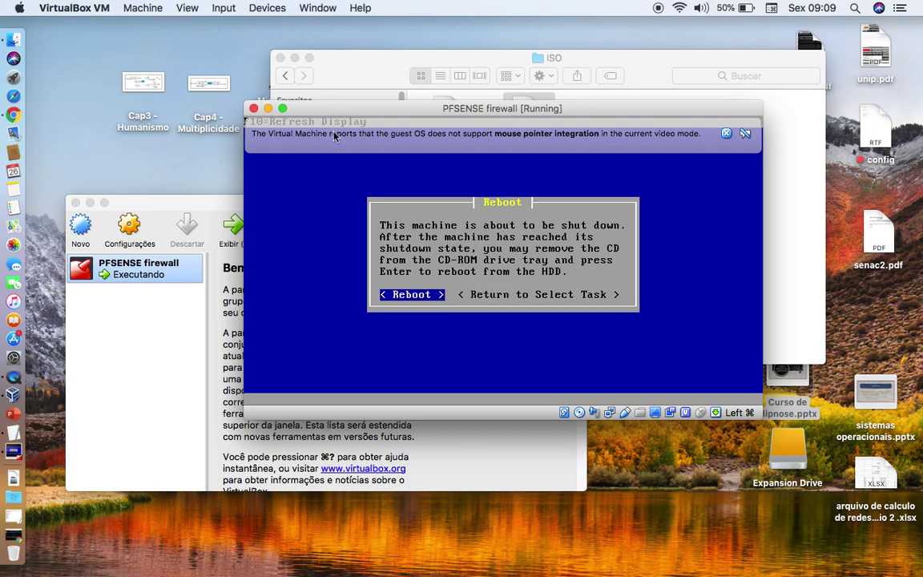
- Force the pfSense installer image out of the virtual optical drive and reboot from the installer
{"action": "left_click", "coordinate": [273, 11]}
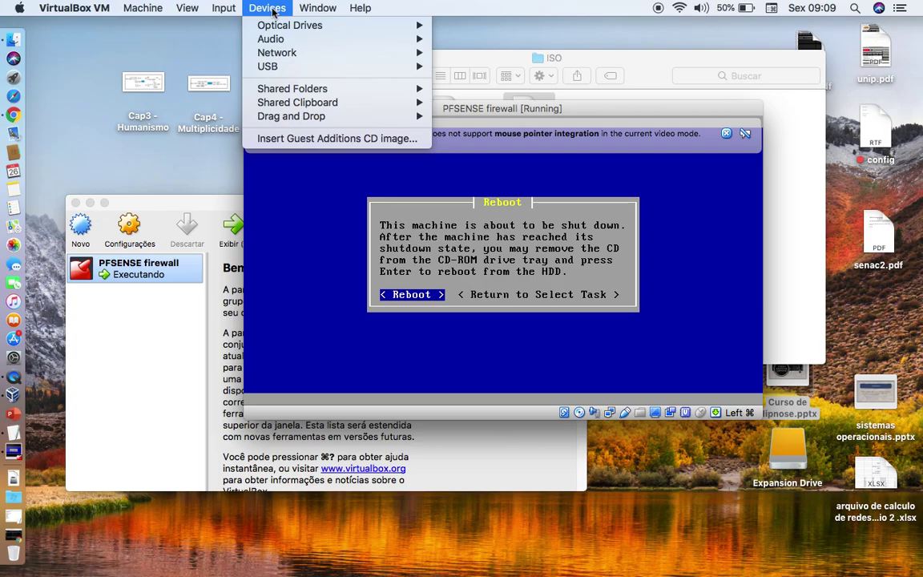
{"action": "mouse_move", "coordinate": [274, 29]}
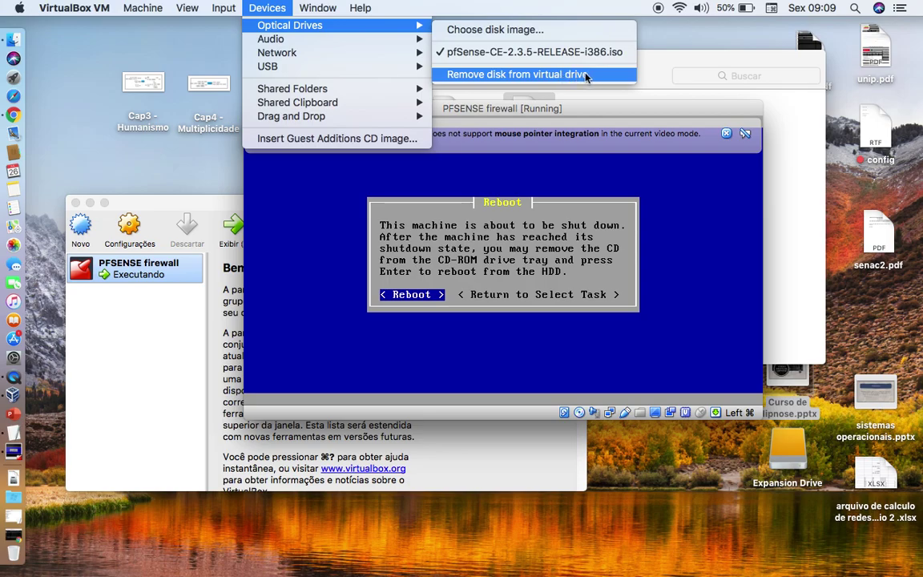
{"action": "left_click", "coordinate": [520, 73]}
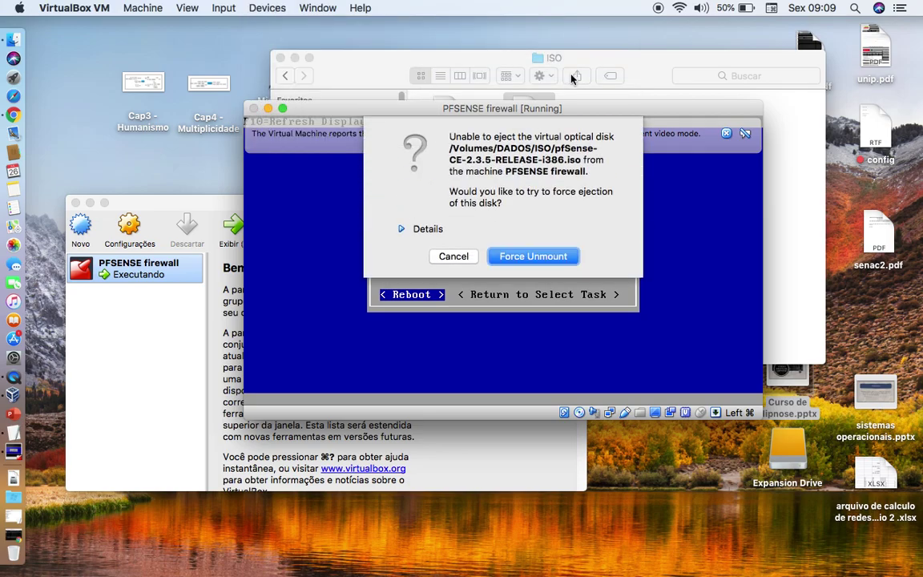
{"action": "left_click", "coordinate": [531, 258]}
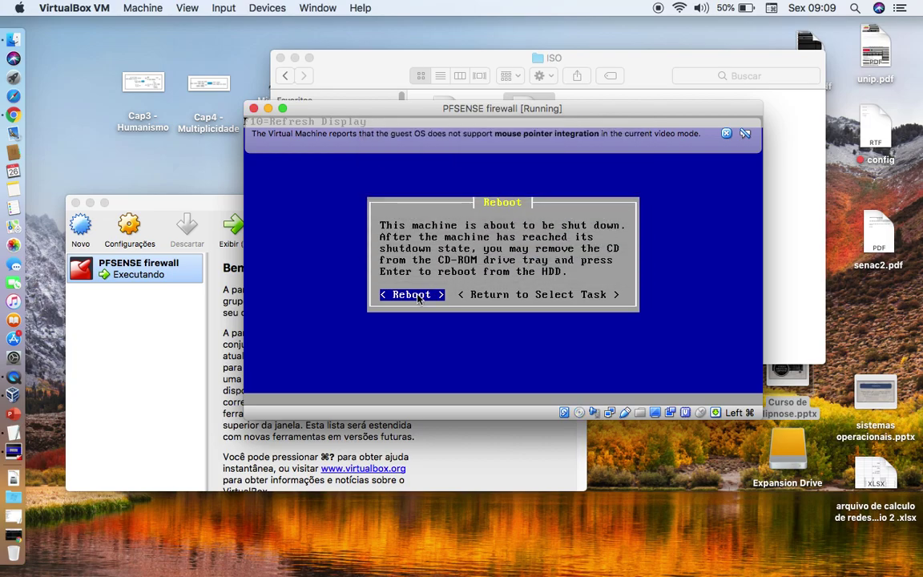
{"action": "key", "text": "Return"}
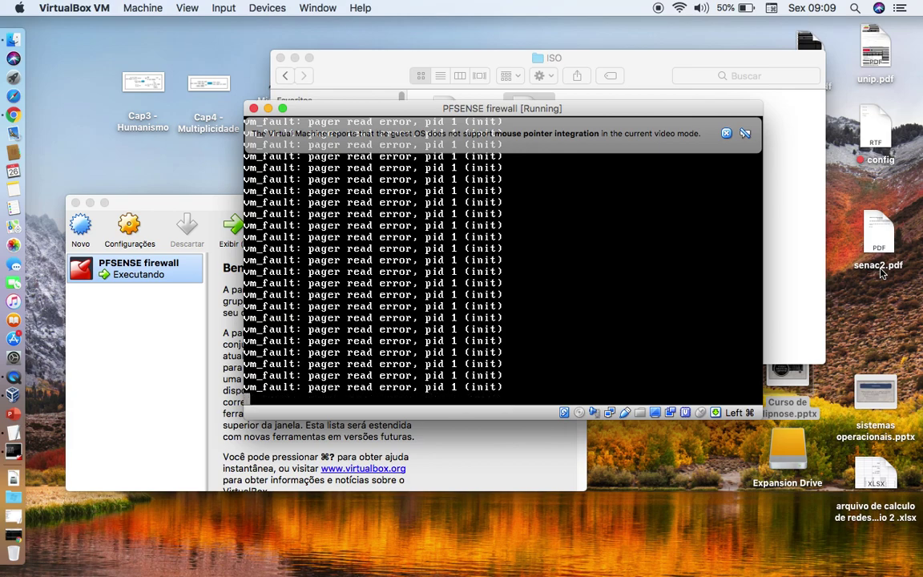
{"action": "left_click", "coordinate": [728, 133]}
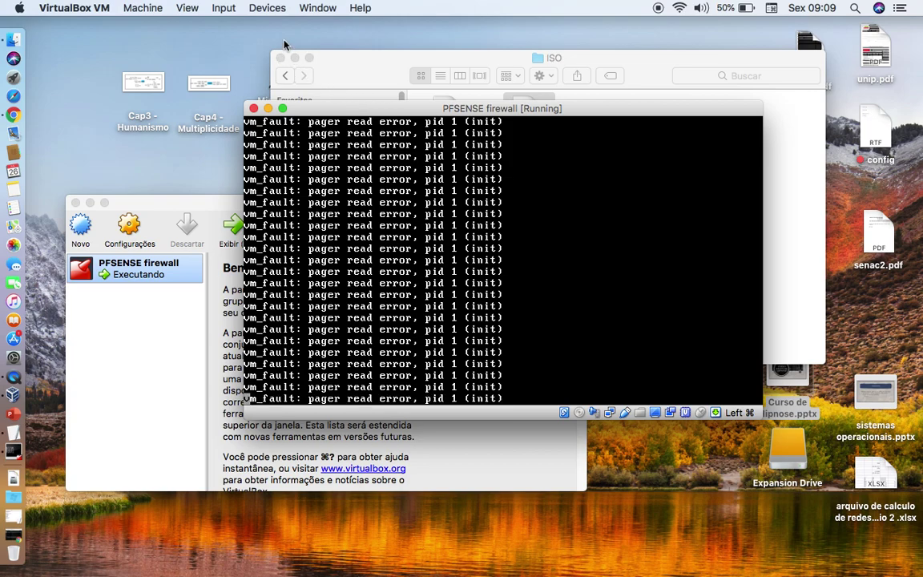
- Check the running machine's virtual optical drive and reset the PFSENSE firewall machine
{"action": "left_click", "coordinate": [262, 9]}
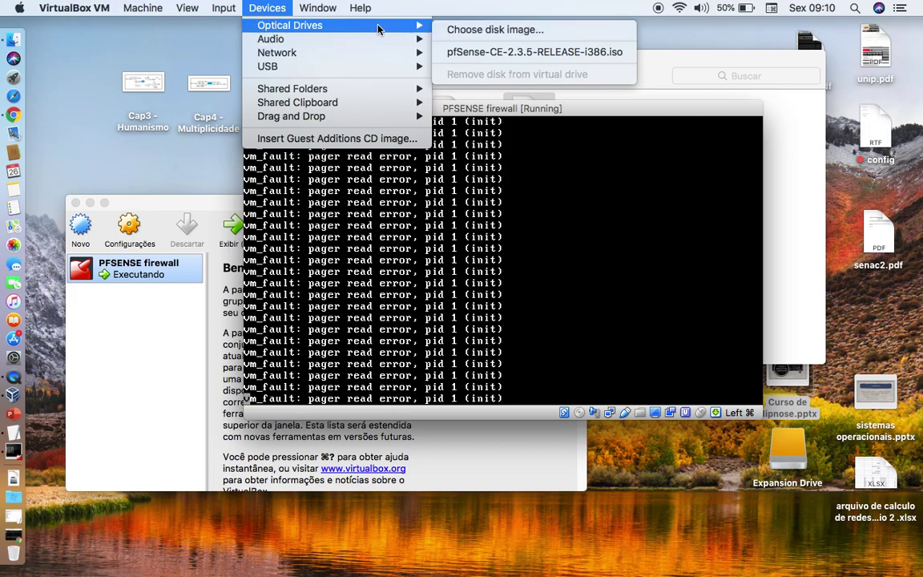
{"action": "mouse_move", "coordinate": [381, 53]}
{"action": "left_click", "coordinate": [535, 130]}
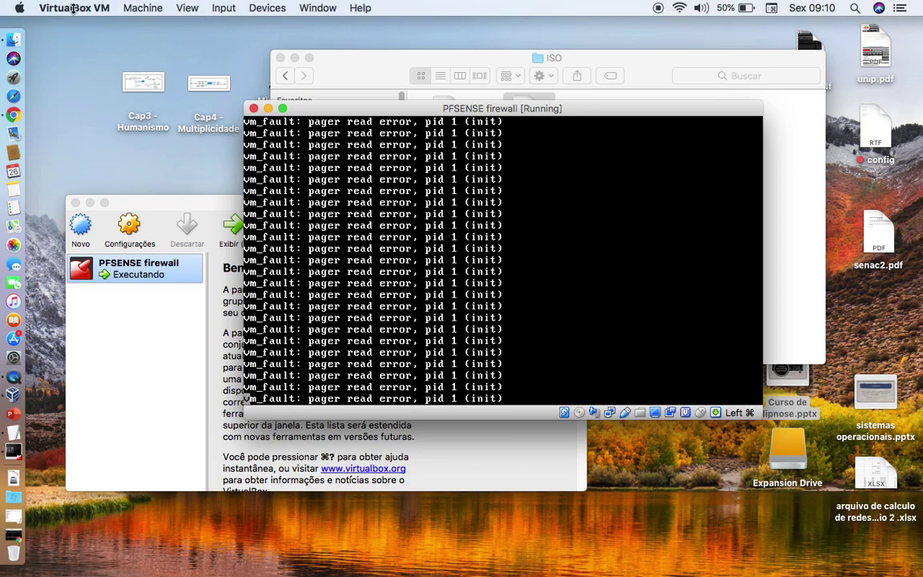
{"action": "left_click", "coordinate": [142, 8]}
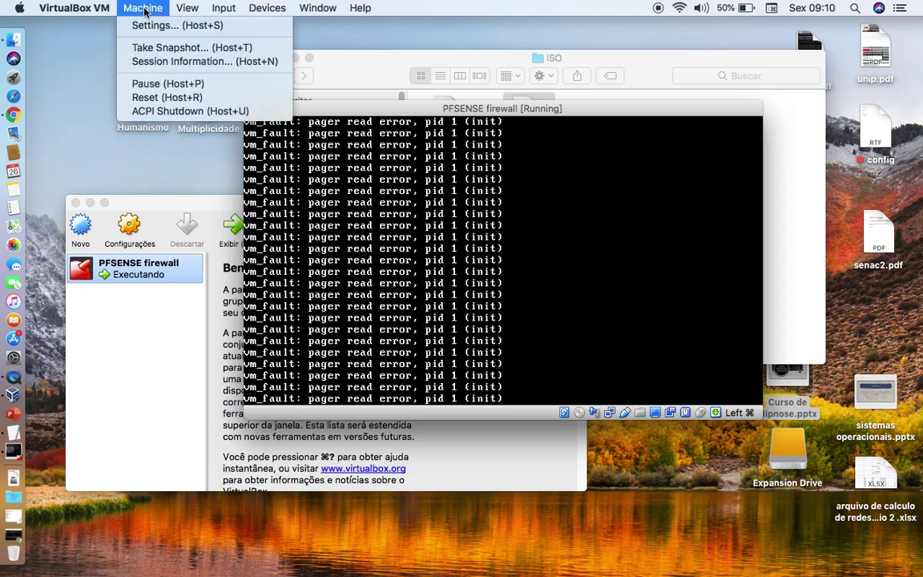
{"action": "left_click", "coordinate": [156, 97]}
{"action": "left_click", "coordinate": [540, 251]}
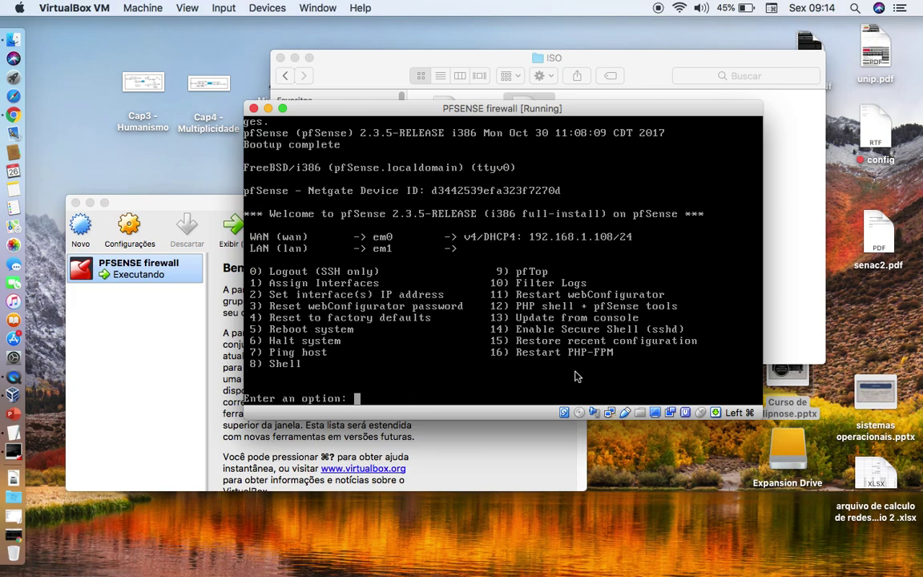
- Use console option 2, Set interface(s) IP address, to give interface 2 (LAN, em1) the IPv4 address 10.0.0.1
{"action": "type", "text": "2"}
{"action": "key", "text": "Return"}
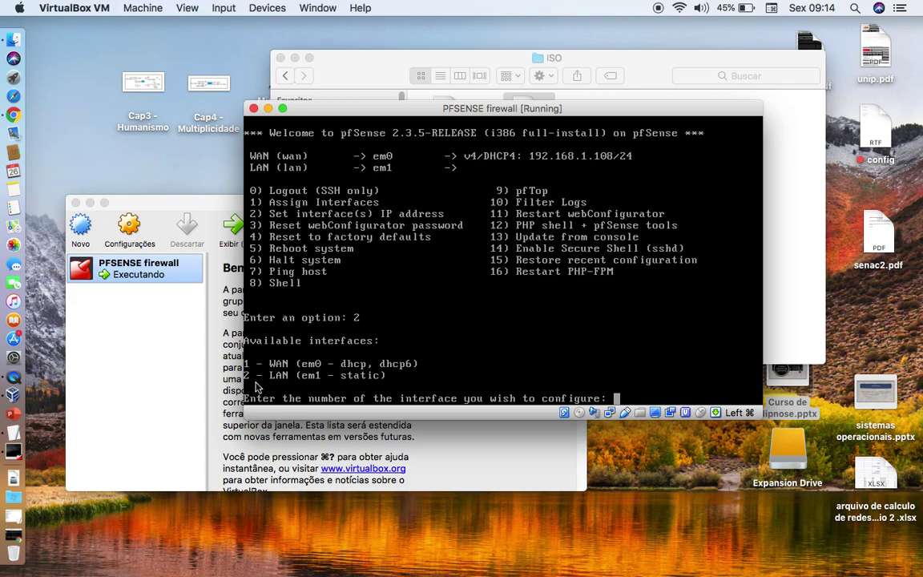
{"action": "type", "text": "2"}
{"action": "key", "text": "Return"}
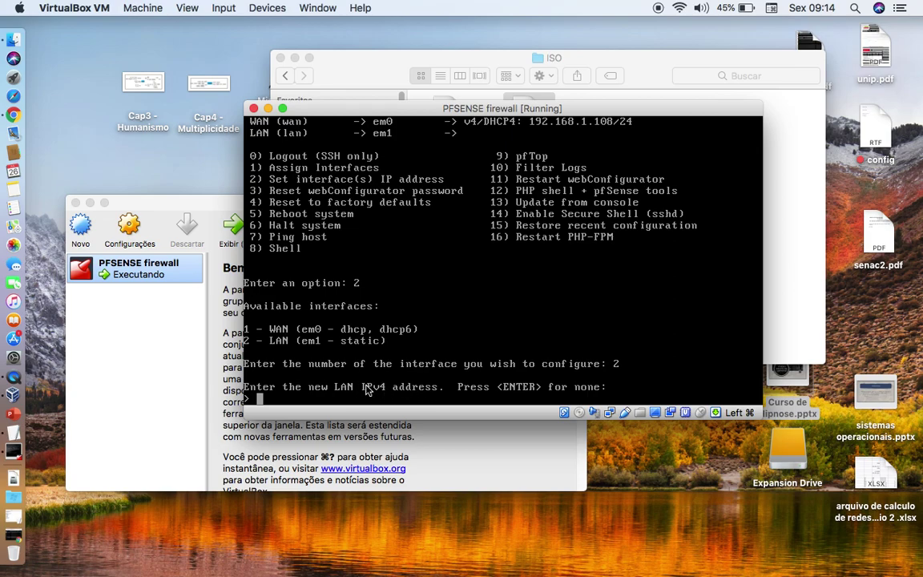
{"action": "type", "text": "192.168"}
{"action": "key", "text": "BackSpace"}
{"action": "key", "text": "BackSpace"}
{"action": "key", "text": "BackSpace"}
{"action": "key", "text": "BackSpace"}
{"action": "key", "text": "BackSpace"}
{"action": "key", "text": "BackSpace"}
{"action": "key", "text": "BackSpace"}
{"action": "key", "text": "BackSpace"}
{"action": "type", "text": "10.0.0."}
{"action": "key", "text": "Return"}
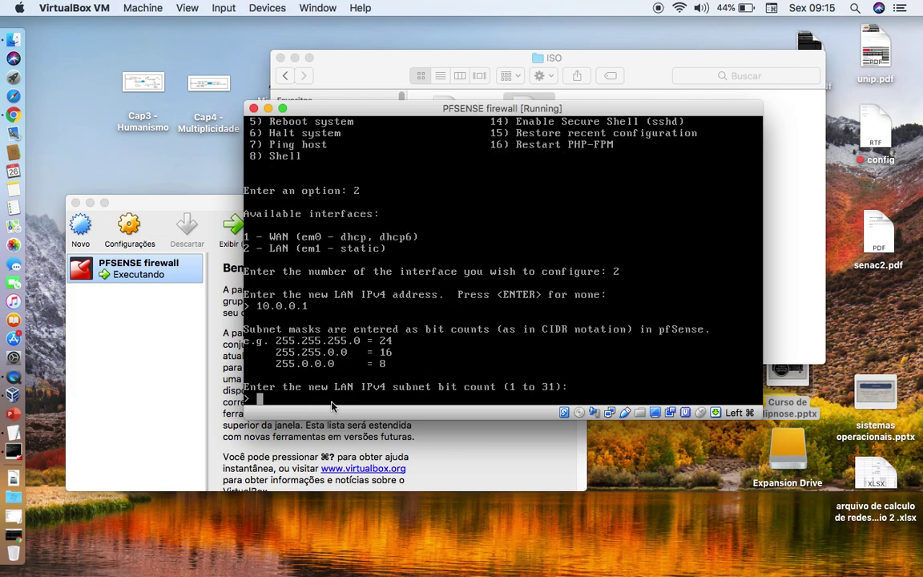
- Set the LAN IPv4 subnet bit count to 24
{"action": "type", "text": "24"}
{"action": "key", "text": "BackSpace"}
{"action": "type", "text": "3"}
{"action": "key", "text": "BackSpace"}
{"action": "type", "text": "2"}
{"action": "key", "text": "BackSpace"}
{"action": "type", "text": "5"}
{"action": "key", "text": "BackSpace"}
{"action": "type", "text": "4"}
{"action": "key", "text": "Return"}
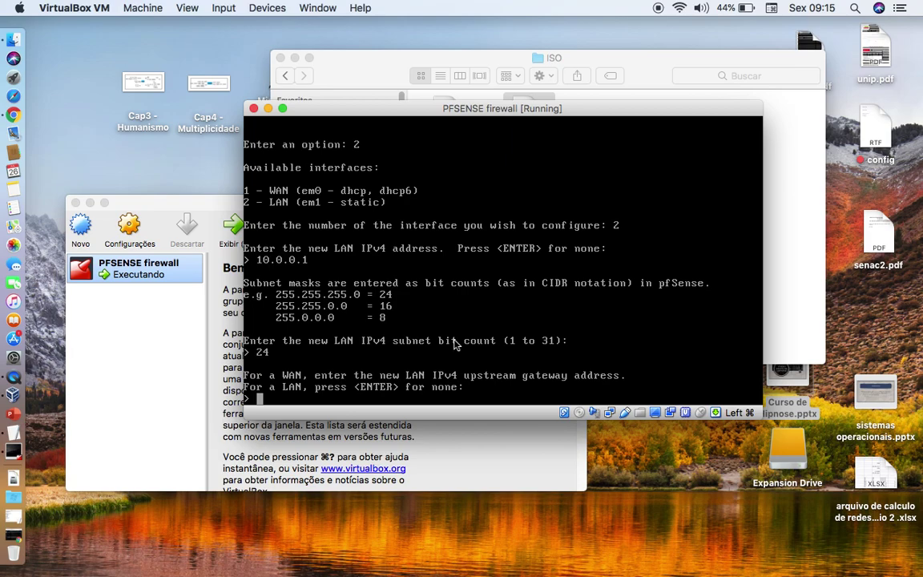
- Try em1 as the LAN upstream gateway, and leave both the gateway and the LAN IPv6 address empty
{"action": "type", "text": "em1"}
{"action": "key", "text": "Return"}
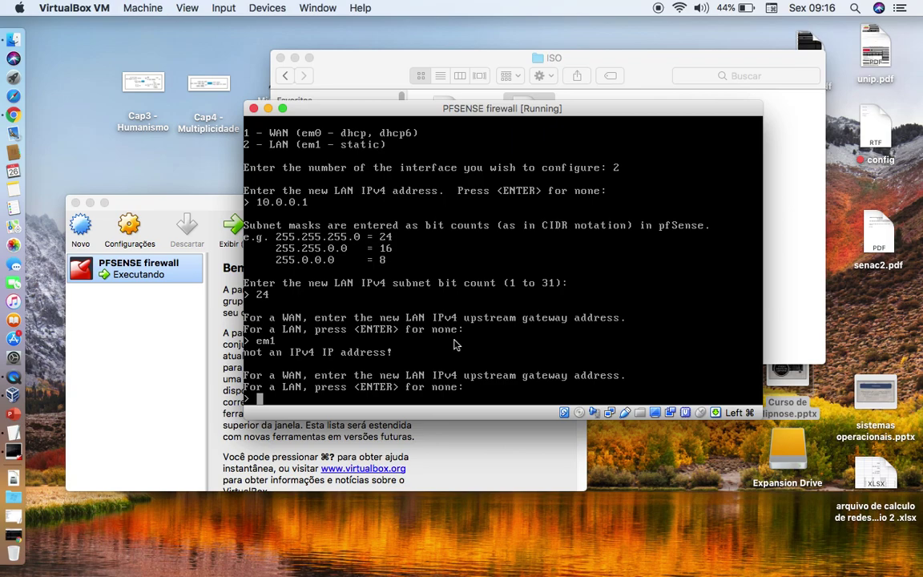
{"action": "key", "text": "Return"}
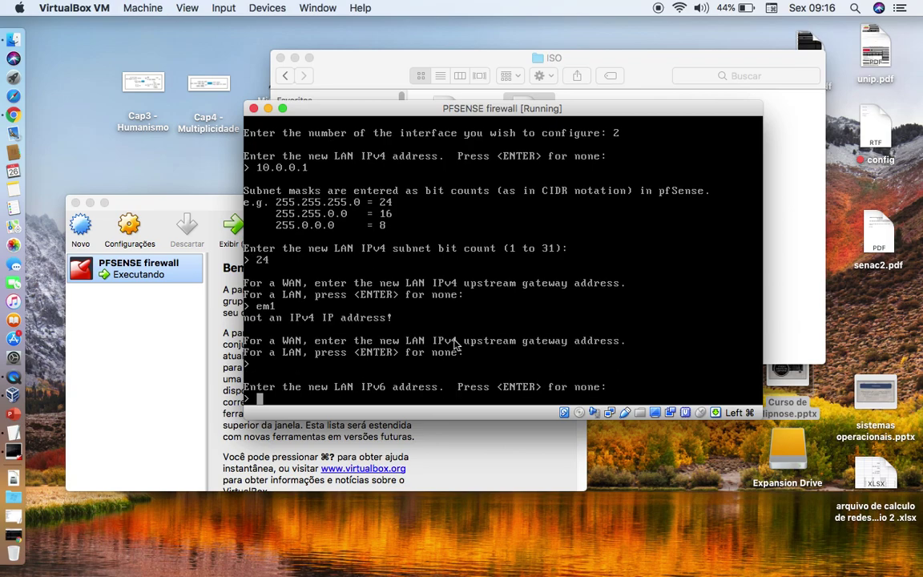
{"action": "key", "text": "Return"}
- Enable the DHCP server on LAN with the client address range 10.0.0.10 to 10.0.0.254
{"action": "type", "text": "y"}
{"action": "key", "text": "Return"}
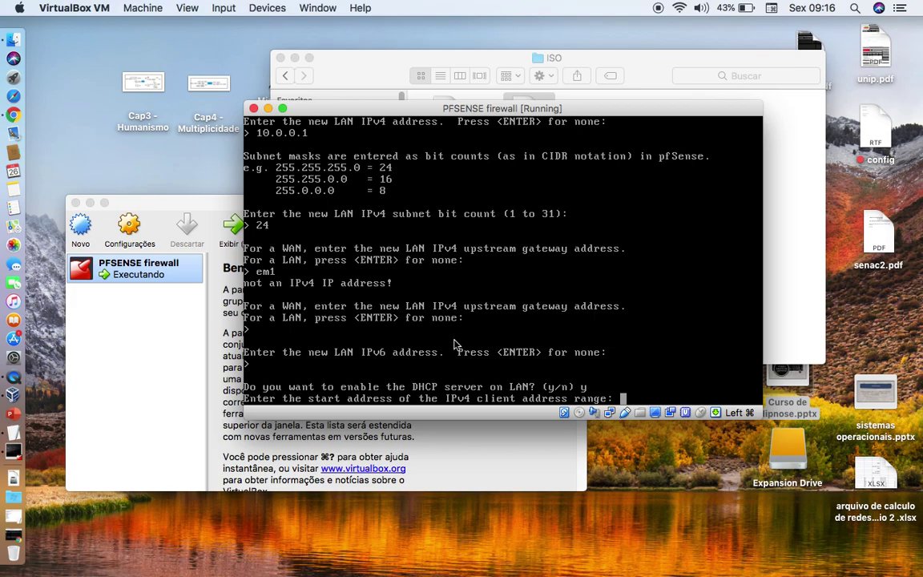
{"action": "type", "text": "10.0.0.10"}
{"action": "key", "text": "Return"}
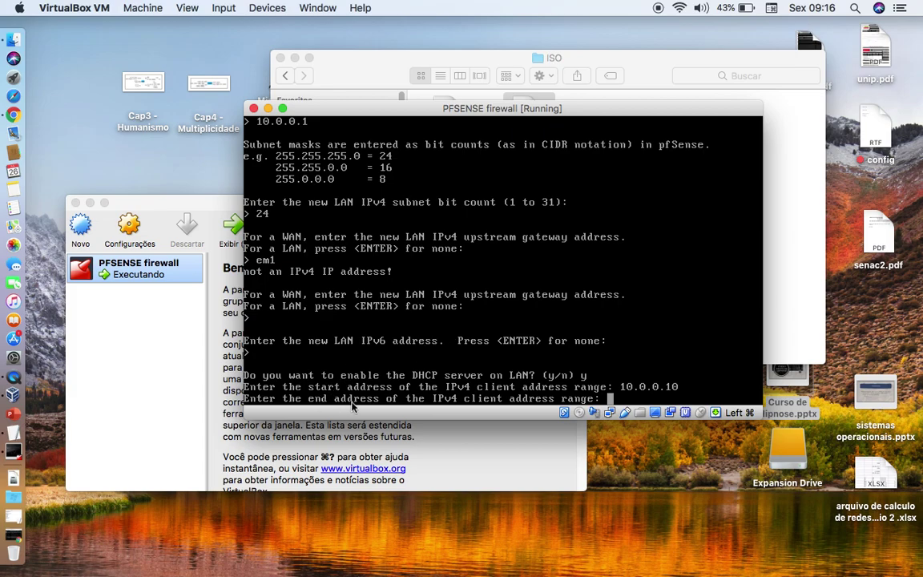
{"action": "type", "text": "10."}
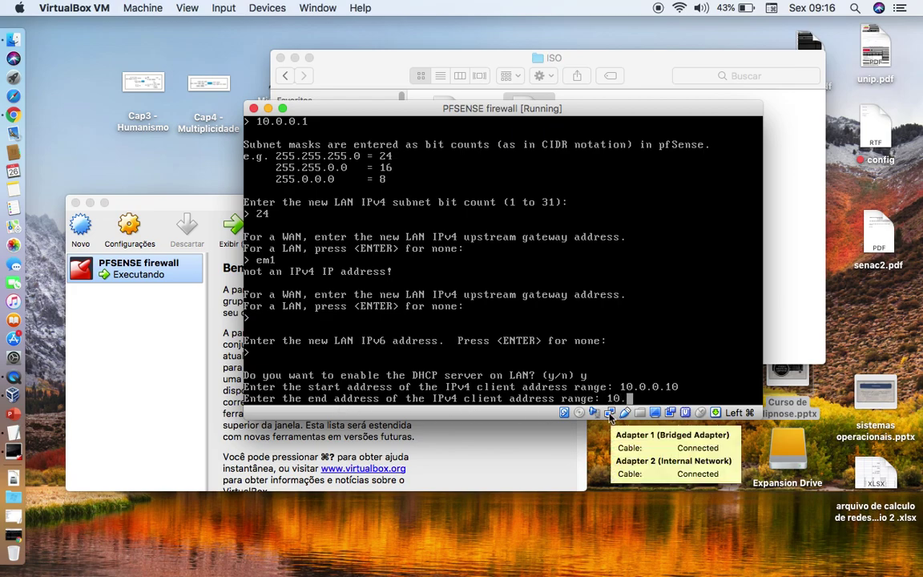
{"action": "type", "text": "0.0.254"}
{"action": "key", "text": "Return"}
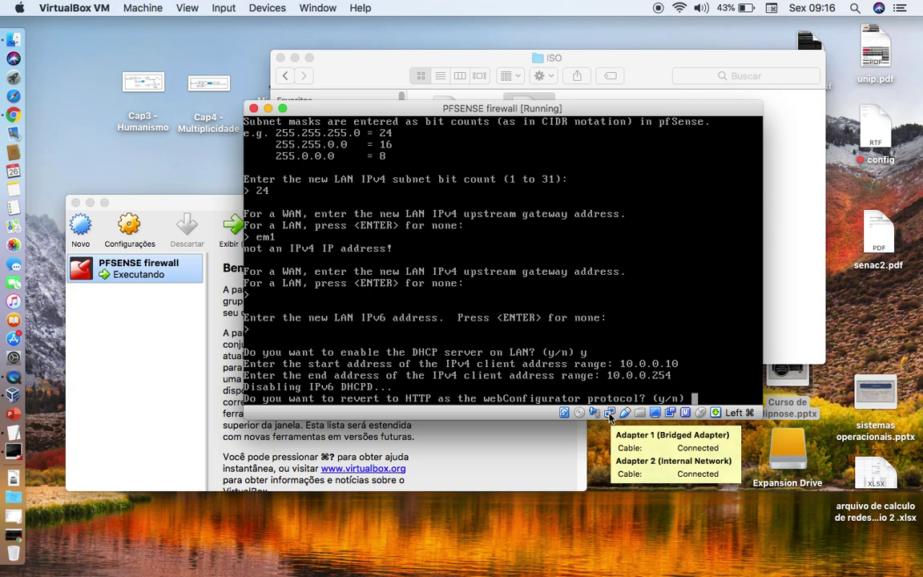
- Revert the webConfigurator protocol to HTTP and return to the pfSense console menu
{"action": "type", "text": "y"}
{"action": "key", "text": "Return"}
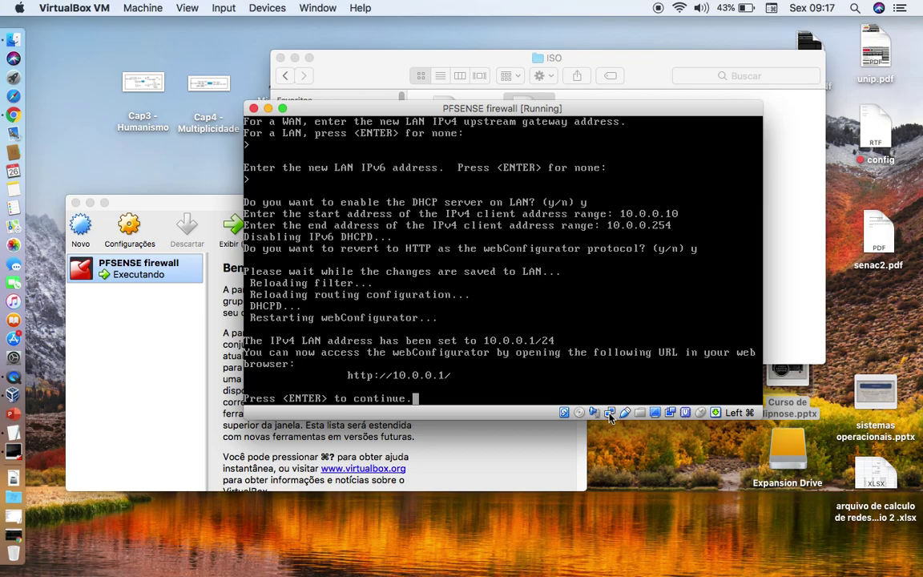
{"action": "key", "text": "Return"}
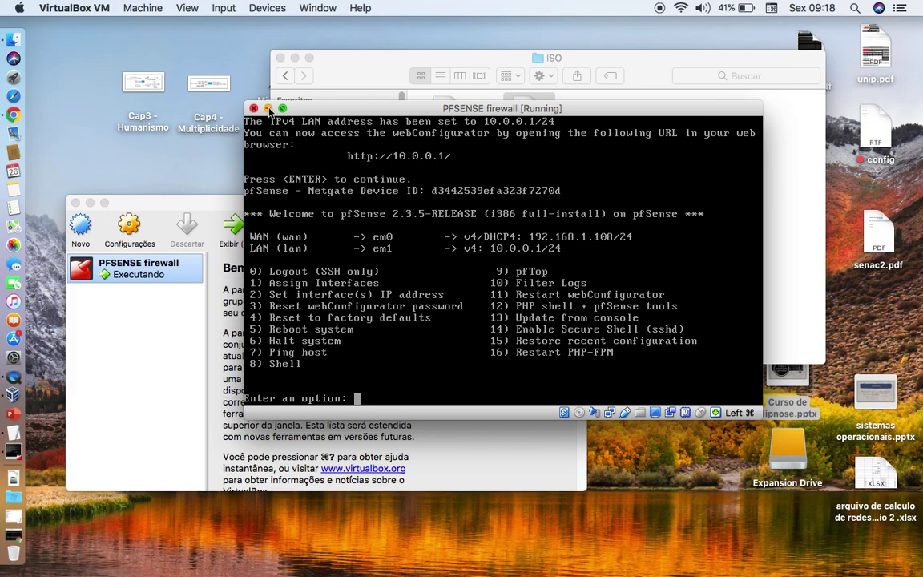
- Switch back to the VirtualBox manager window with the PFSENSE firewall machine left running
{"action": "left_click", "coordinate": [121, 279]}
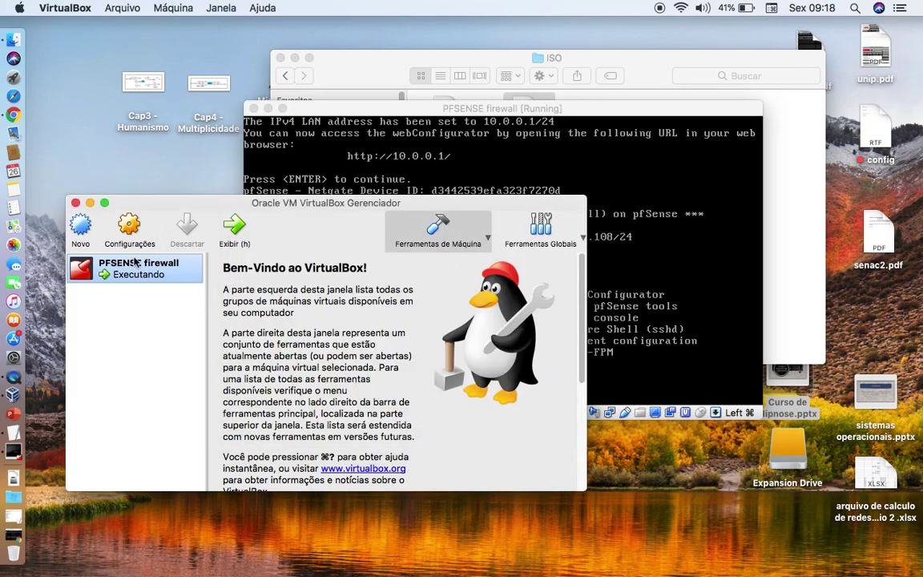